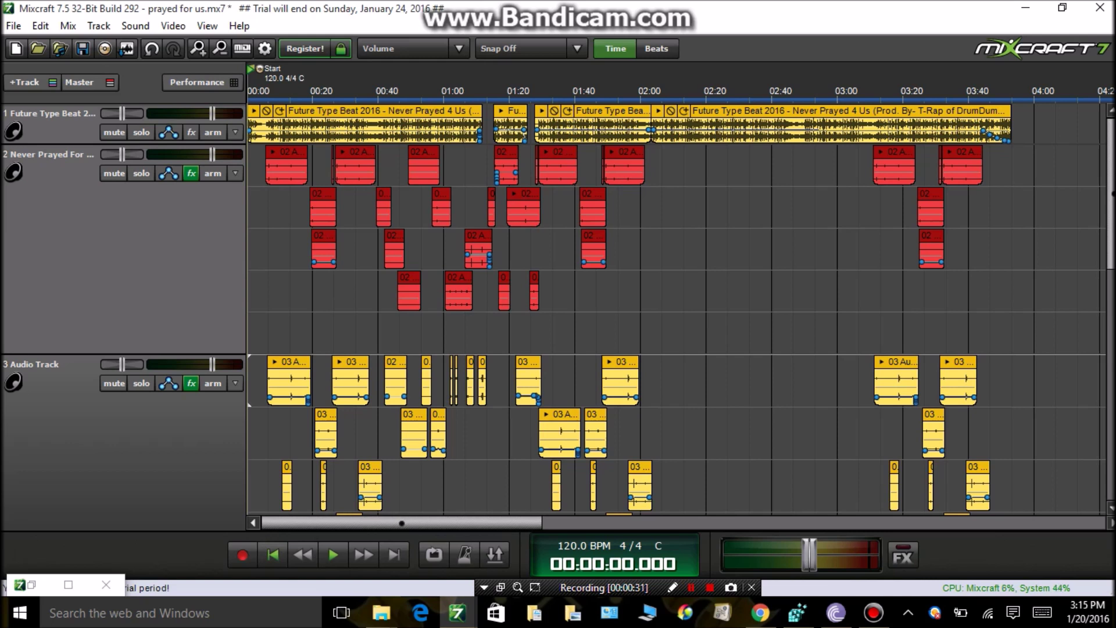
Play the song from the start, set the master volume to about -6.4 dB, and return the playhead to the beginning.
{"action": "key", "text": "space"}
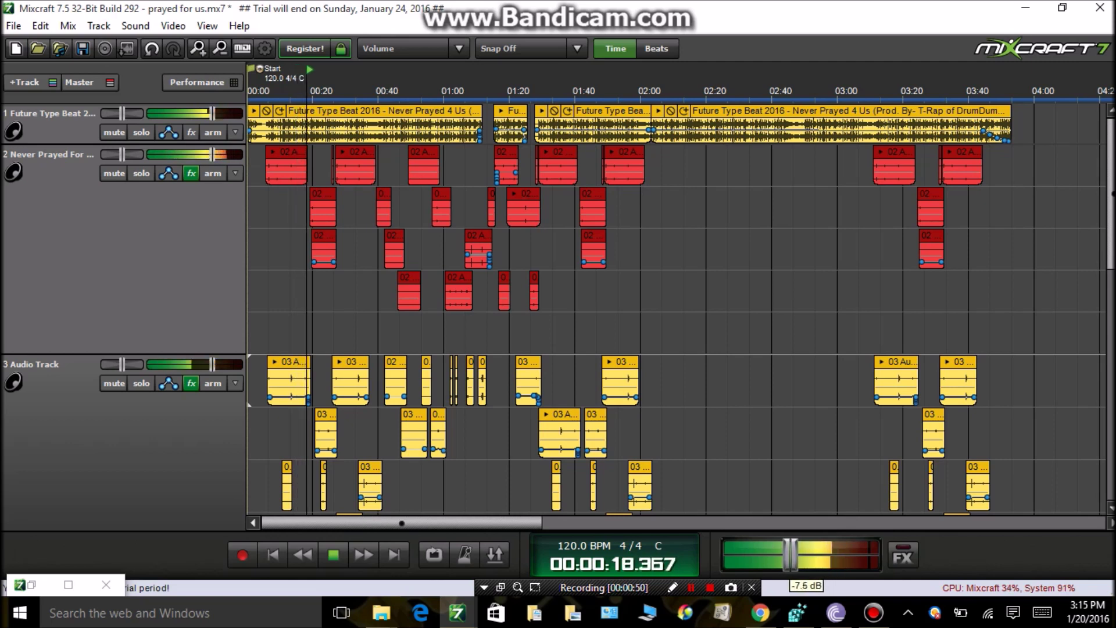
{"action": "left_click_drag", "start_coordinate": [789, 554], "coordinate": [797, 554]}
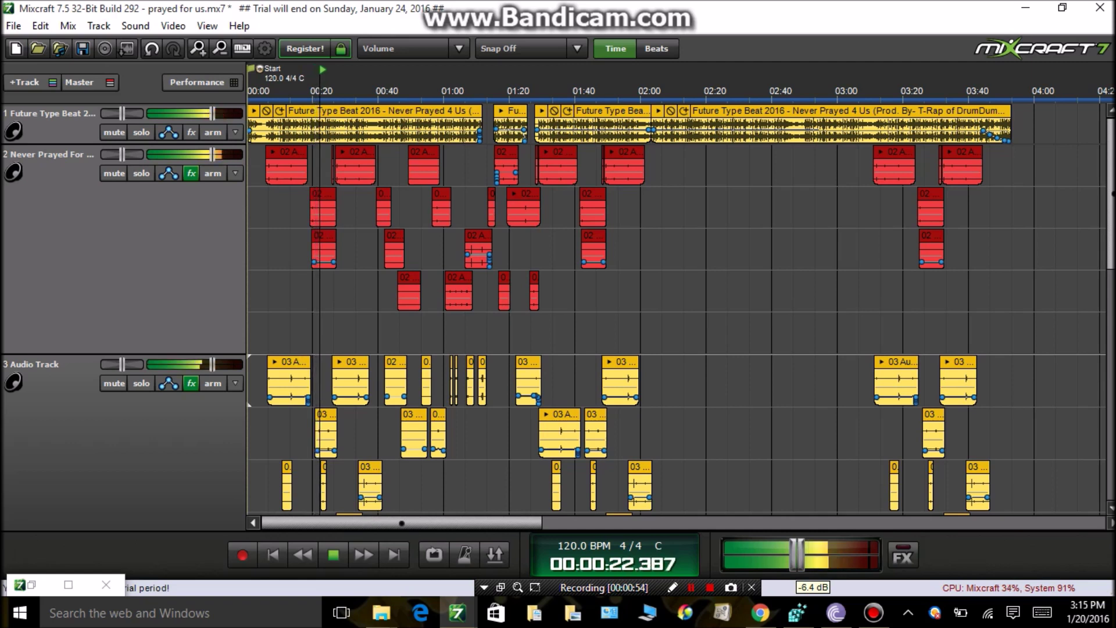
{"action": "left_click_drag", "start_coordinate": [797, 555], "coordinate": [798, 555]}
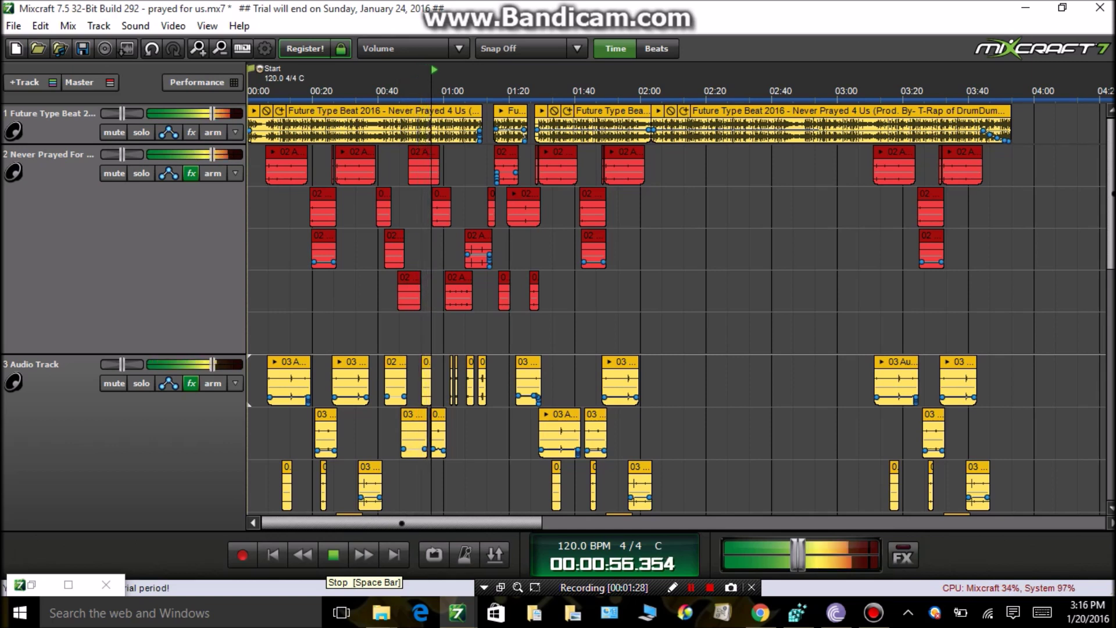
{"action": "key", "text": "space"}
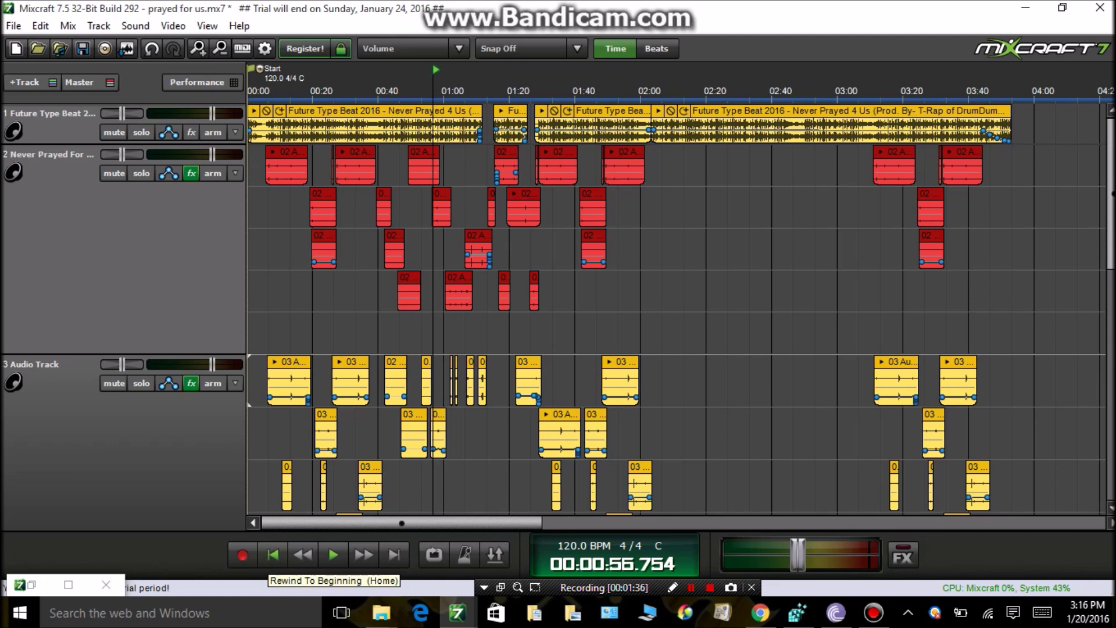
{"action": "left_click", "coordinate": [273, 554]}
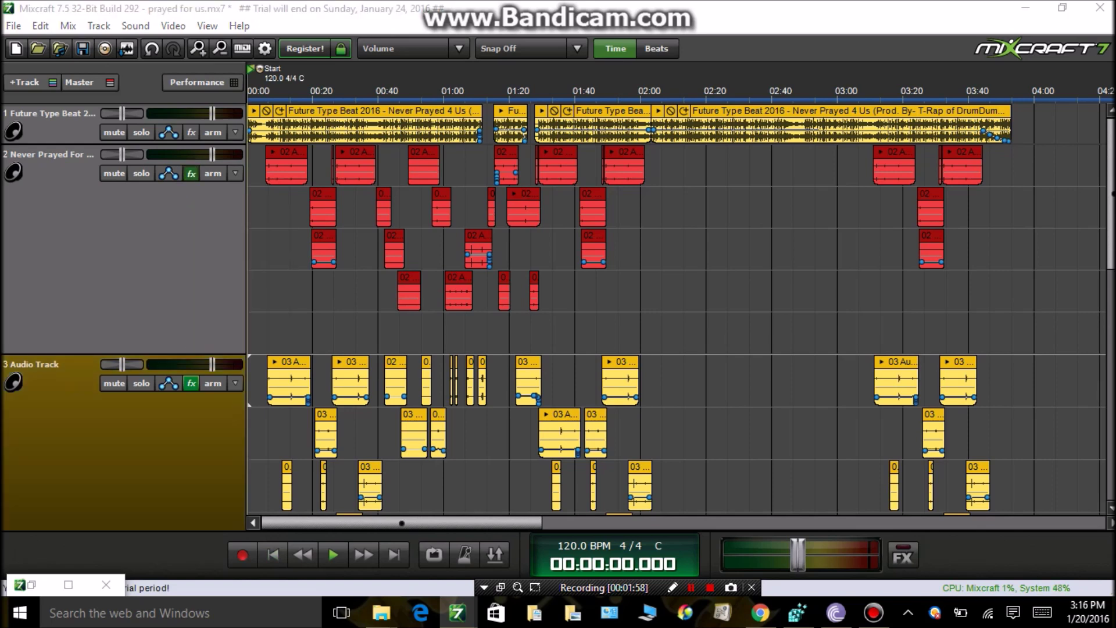
Open track 2's effect list and examine the Post and Broadcast voiceover presets in the iZotope Ozone 5 preset manager.
{"action": "left_click", "coordinate": [191, 173]}
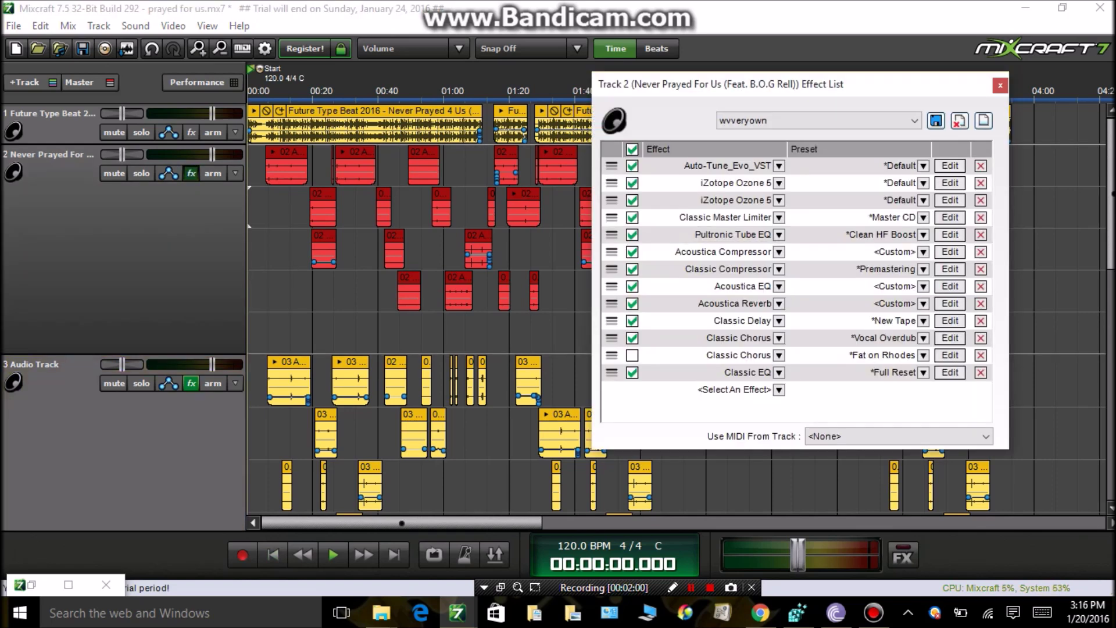
{"action": "left_click_drag", "start_coordinate": [795, 84], "coordinate": [435, 99]}
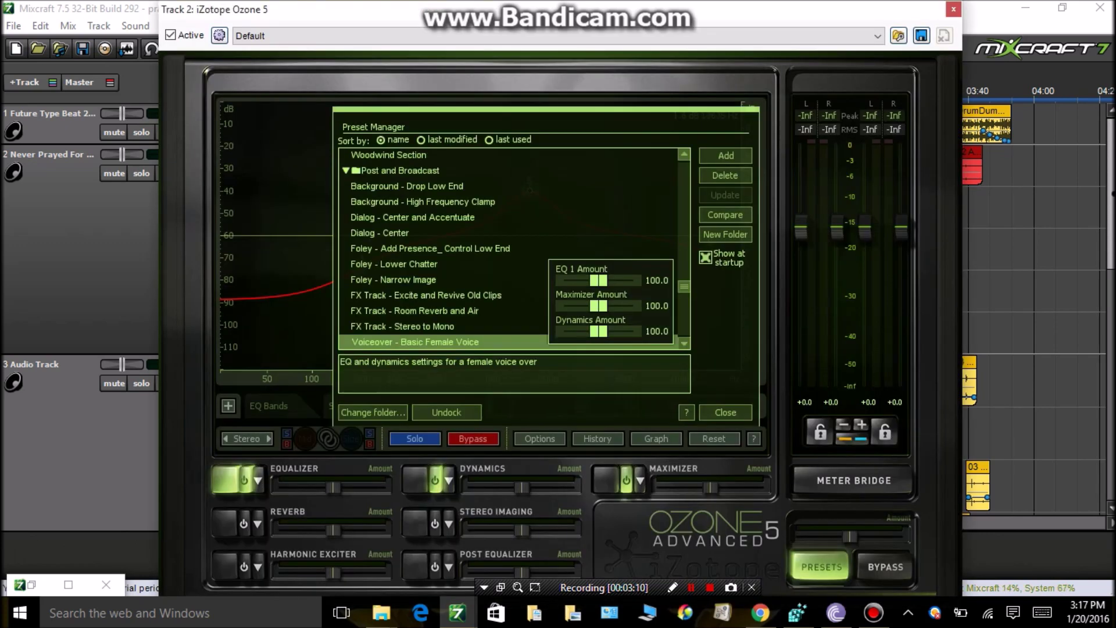
{"action": "mouse_move", "coordinate": [683, 286]}
{"action": "left_mouse_down"}
{"action": "mouse_move", "coordinate": [683, 243]}
{"action": "mouse_move", "coordinate": [683, 281]}
{"action": "left_mouse_up"}
{"action": "scroll", "coordinate": [512, 247], "scroll_direction": "down", "scroll_amount": 5}
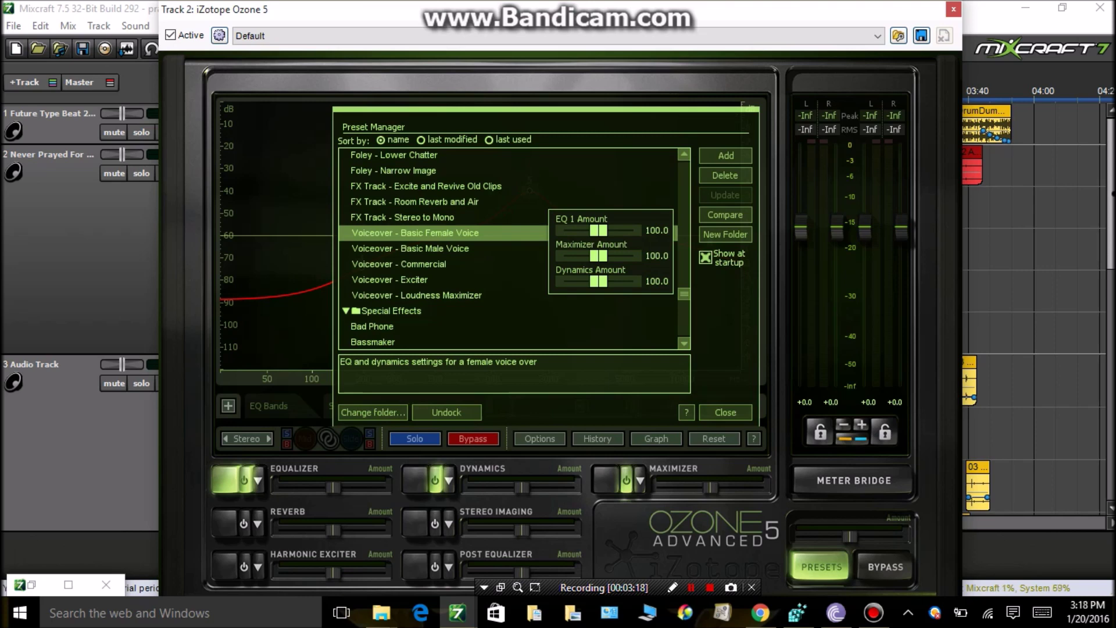
{"action": "left_click", "coordinate": [953, 9]}
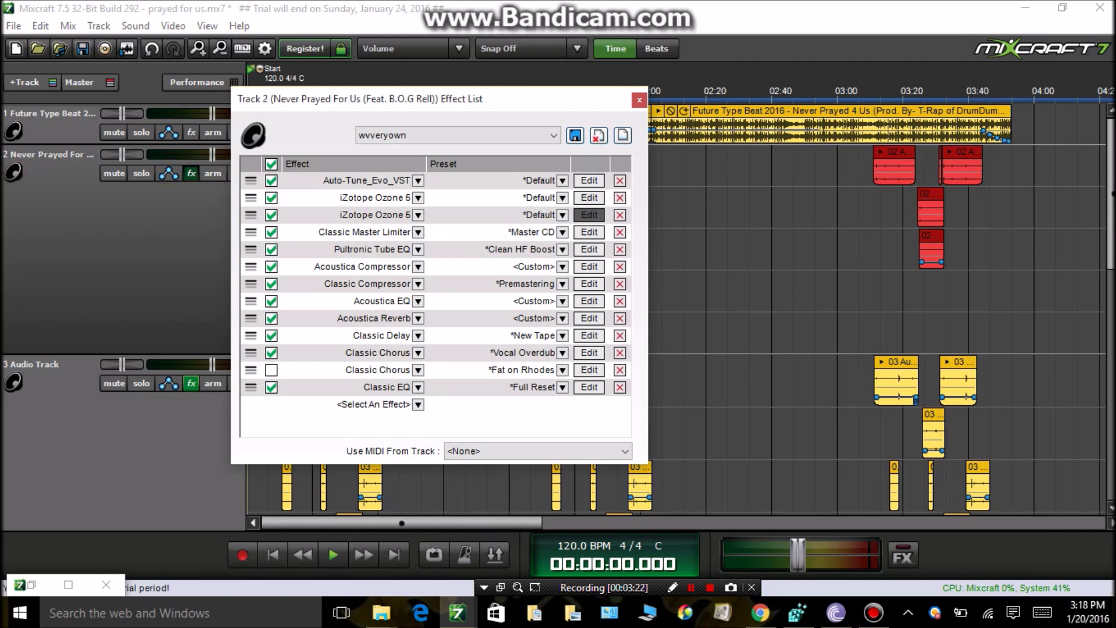
Examine the Hip Hop Master presets in track 2's other iZotope Ozone 5 effect.
{"action": "key", "text": "Return"}
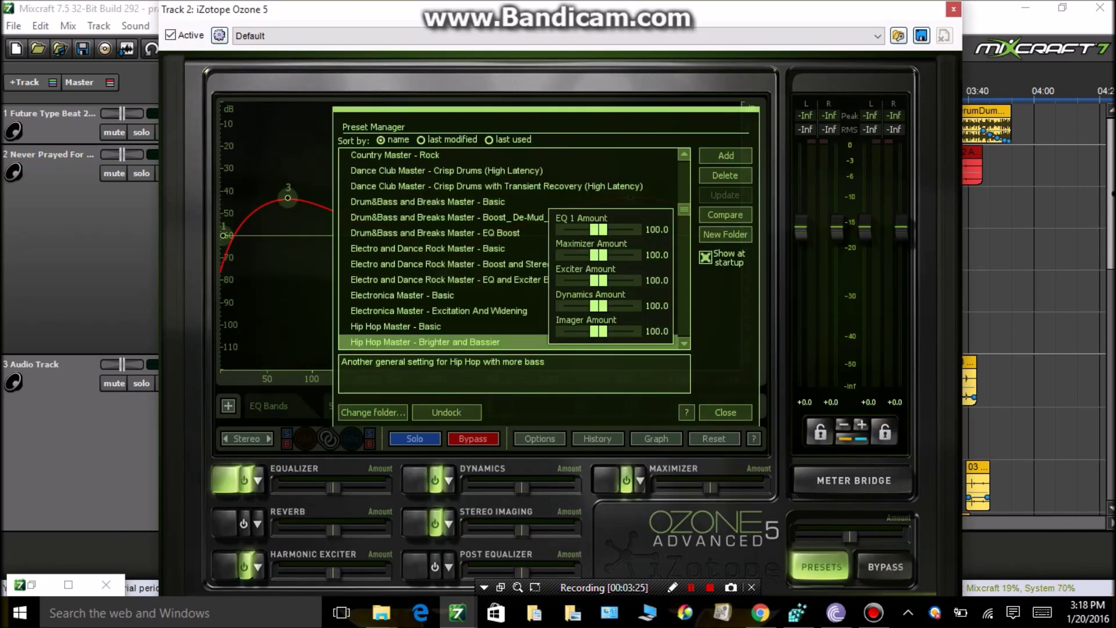
{"action": "scroll", "coordinate": [508, 249], "scroll_direction": "down", "scroll_amount": 2}
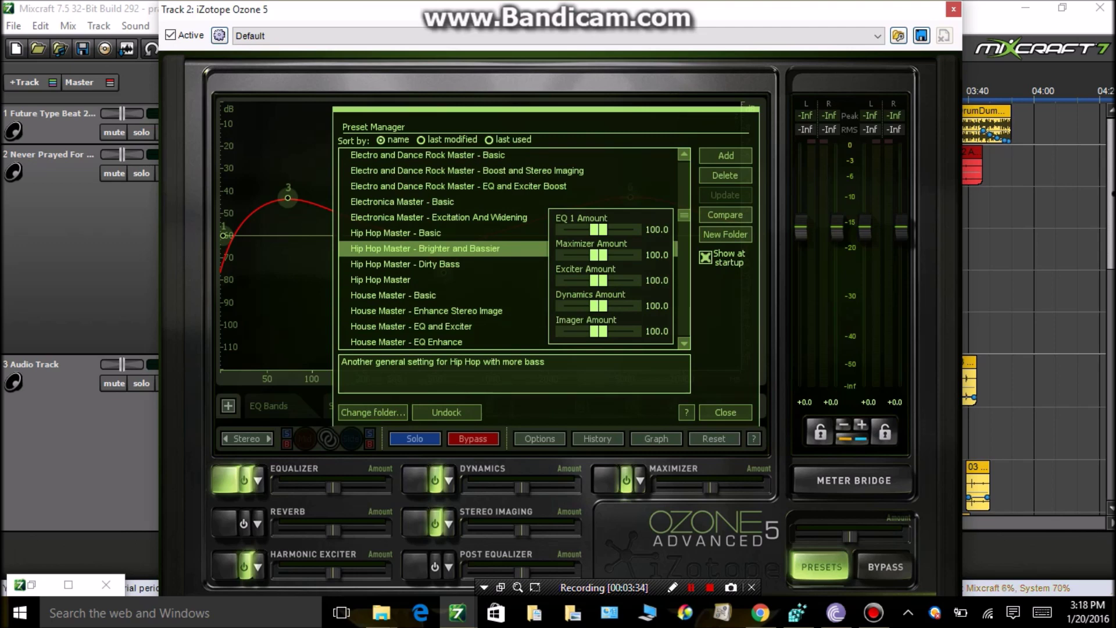
{"action": "left_click", "coordinate": [953, 9]}
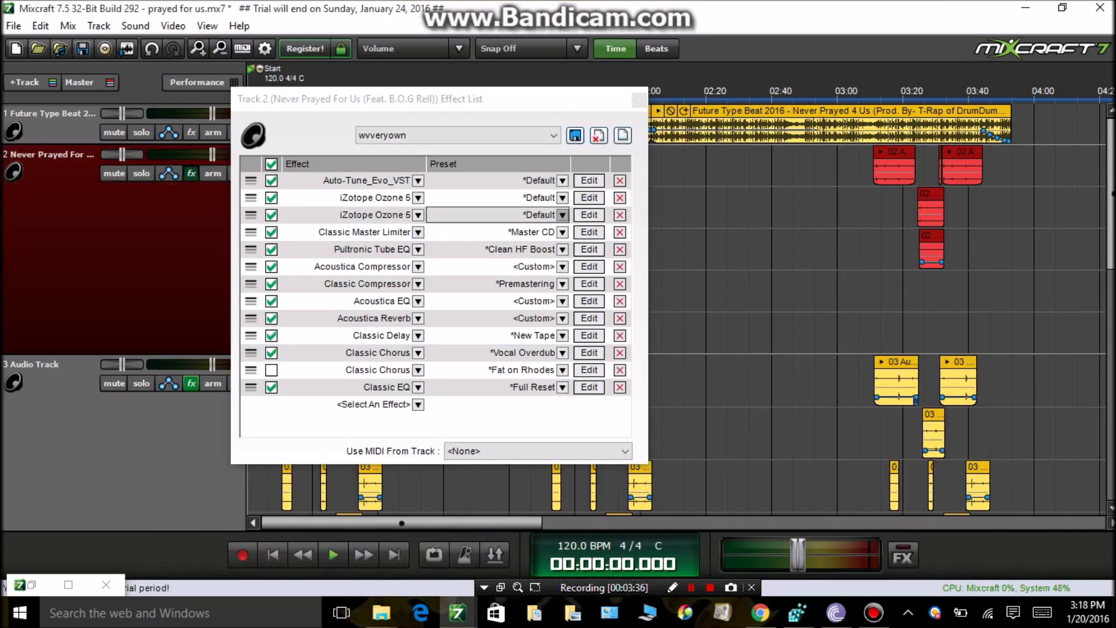
Review the preset choices for track 2's Classic Master Limiter and Pultronic Tube EQ.
{"action": "left_click", "coordinate": [494, 232]}
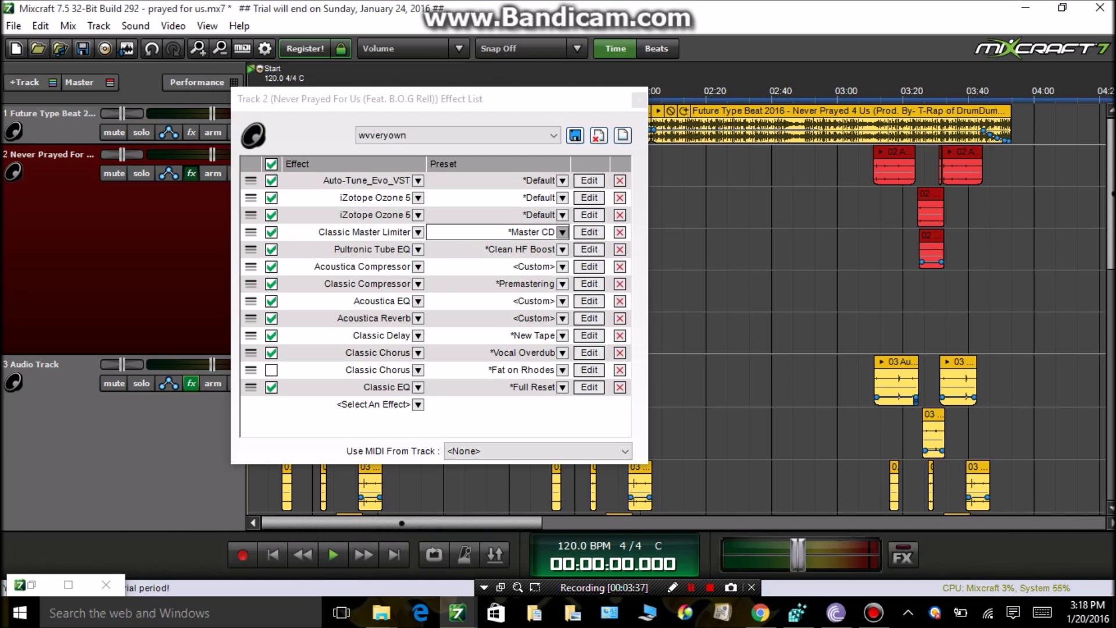
{"action": "left_click", "coordinate": [361, 232]}
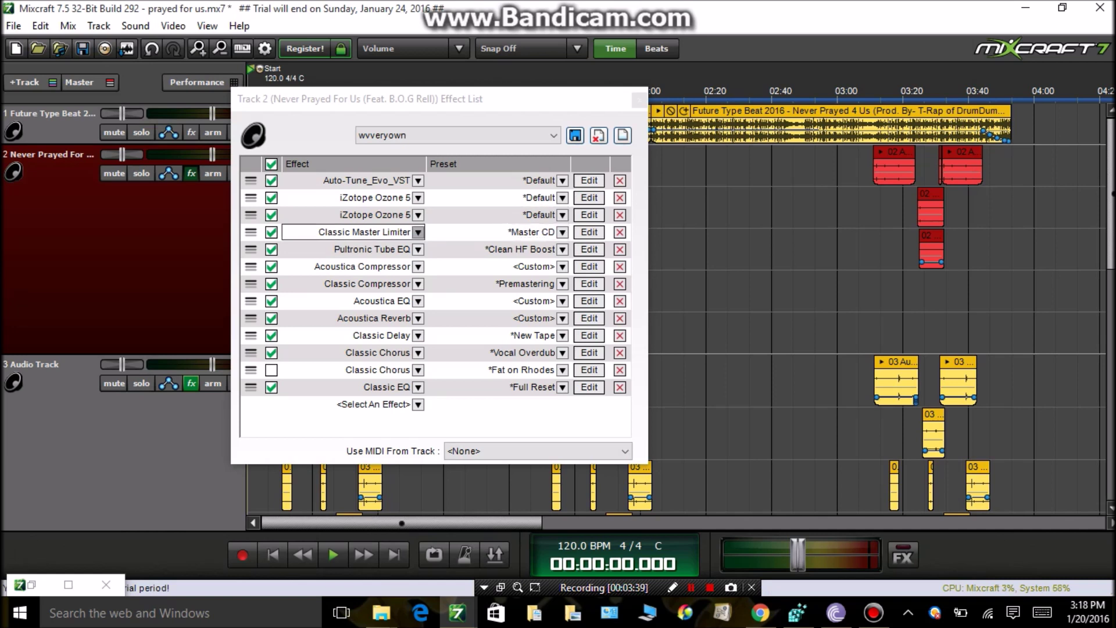
{"action": "left_click", "coordinate": [494, 232]}
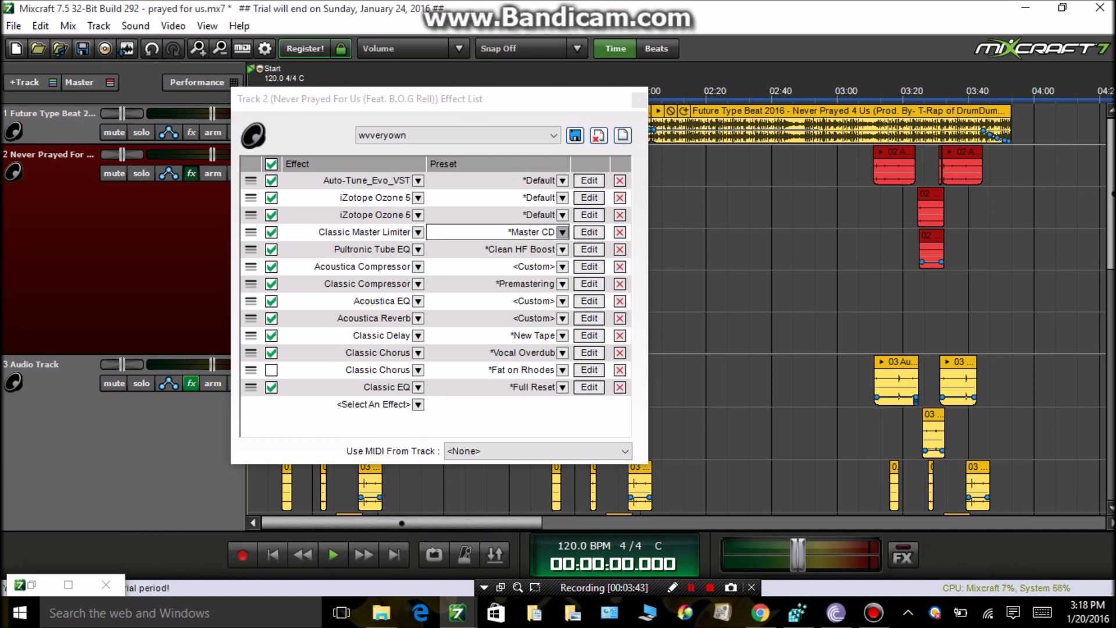
{"action": "left_click", "coordinate": [493, 249]}
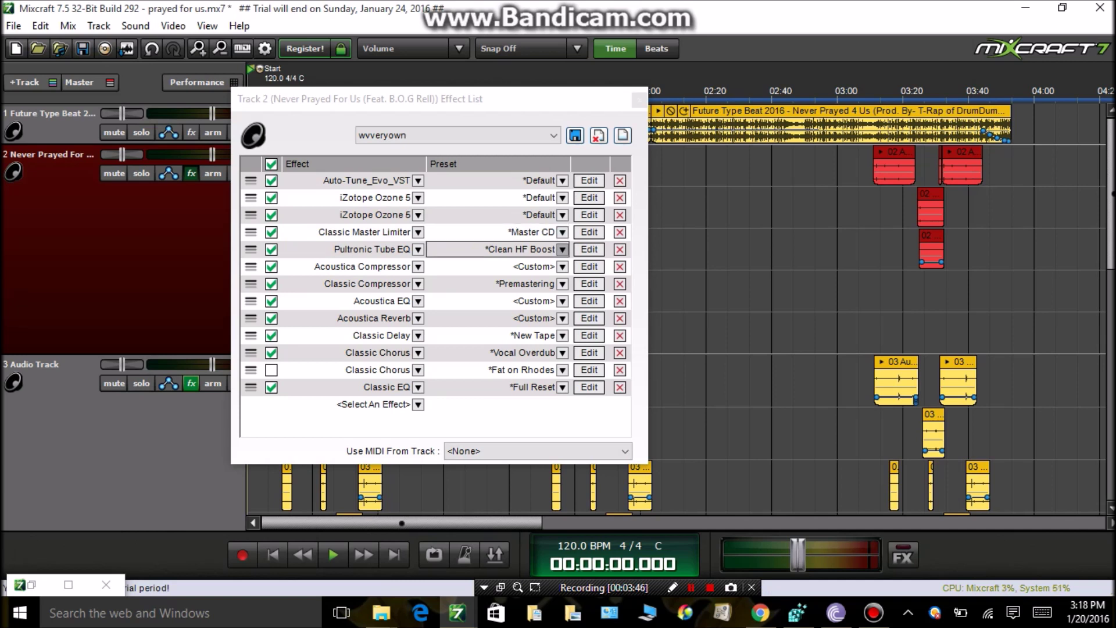
{"action": "left_click", "coordinate": [562, 249]}
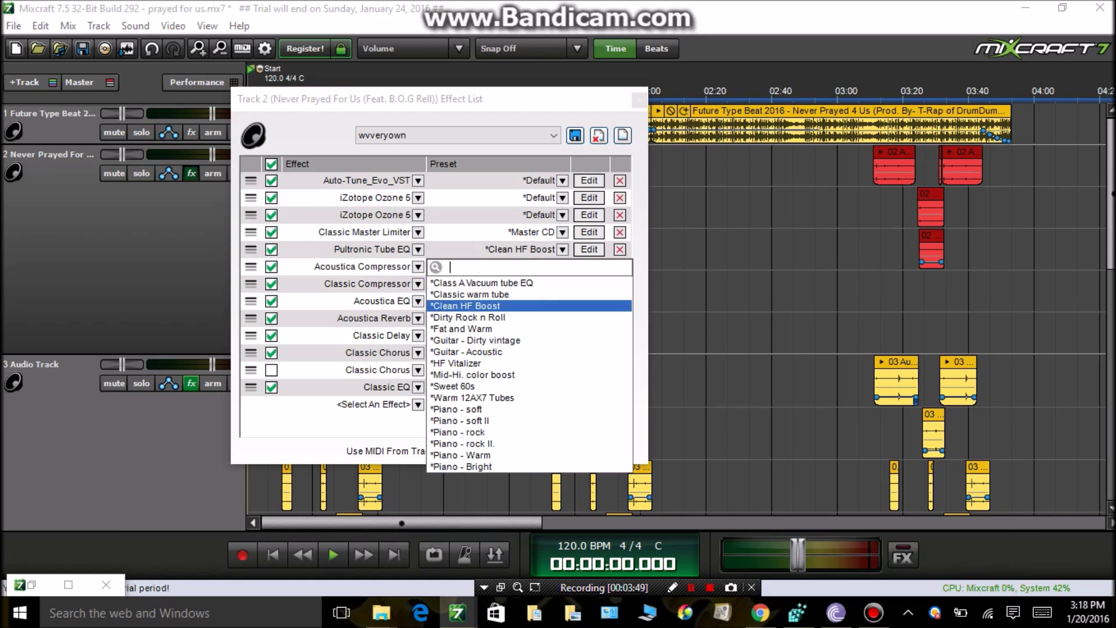
{"action": "key", "text": "Escape"}
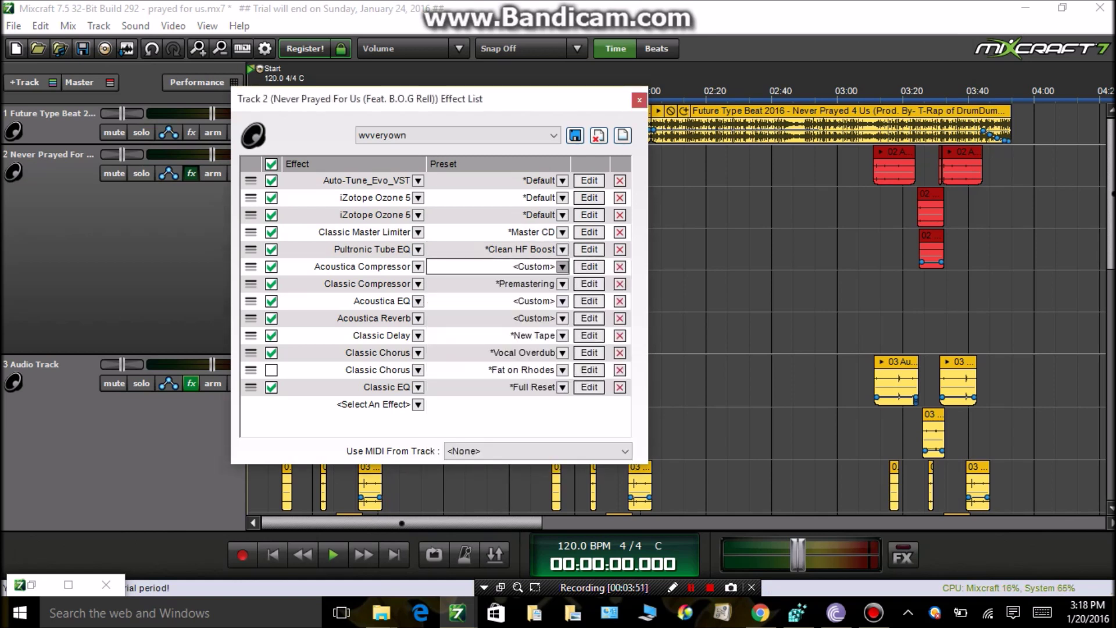
Review track 2's Acoustica Compressor settings and choose the Premastering preset for the Classic Compressor.
{"action": "left_click", "coordinate": [588, 266]}
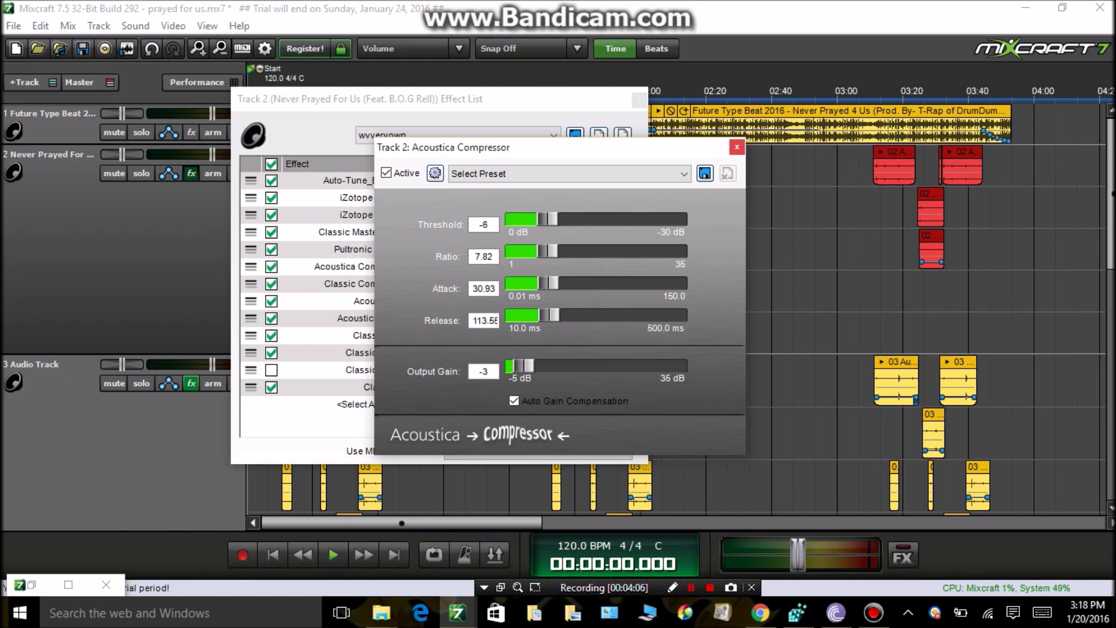
{"action": "left_click", "coordinate": [737, 147]}
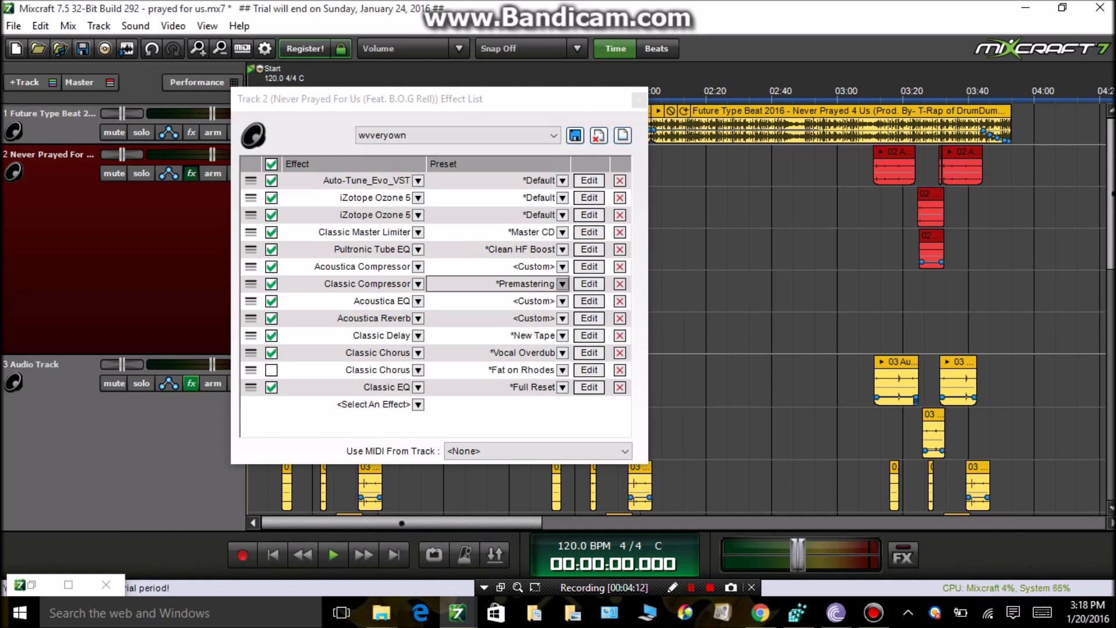
{"action": "left_click", "coordinate": [561, 283]}
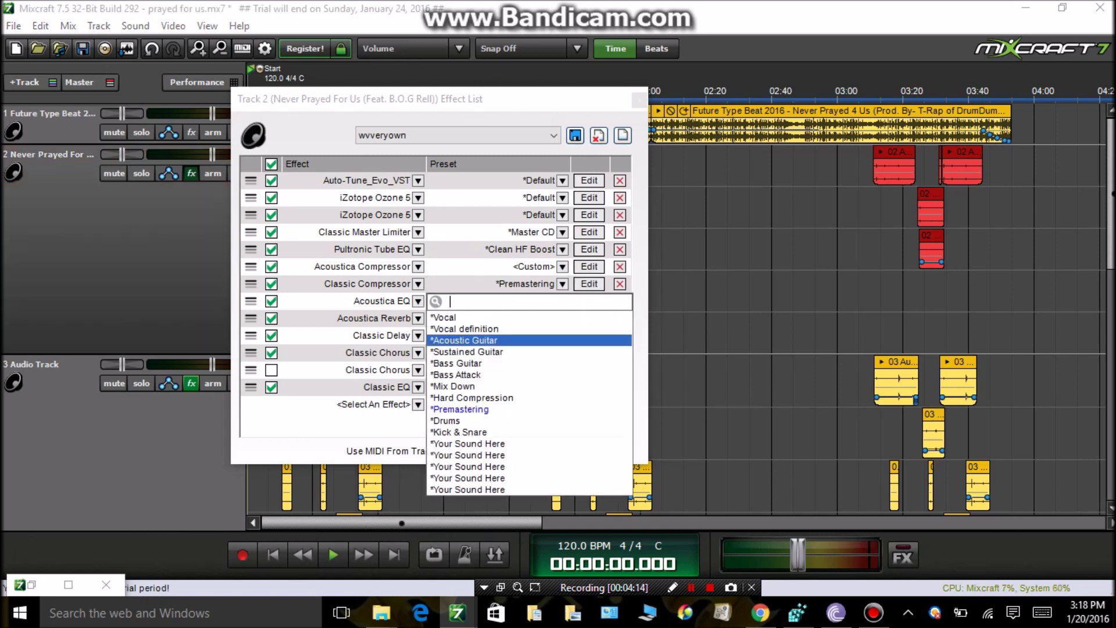
{"action": "left_click", "coordinate": [488, 409]}
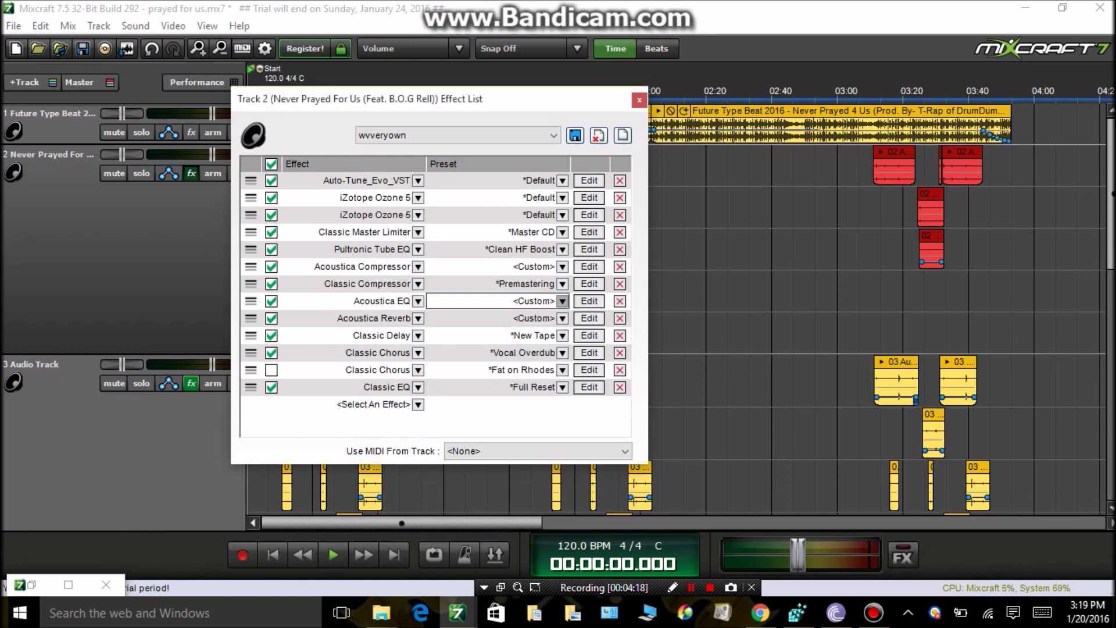
Examine the settings of the Acoustica EQ, Acoustica Reverb and Classic Delay effects on track 2.
{"action": "left_click", "coordinate": [589, 300]}
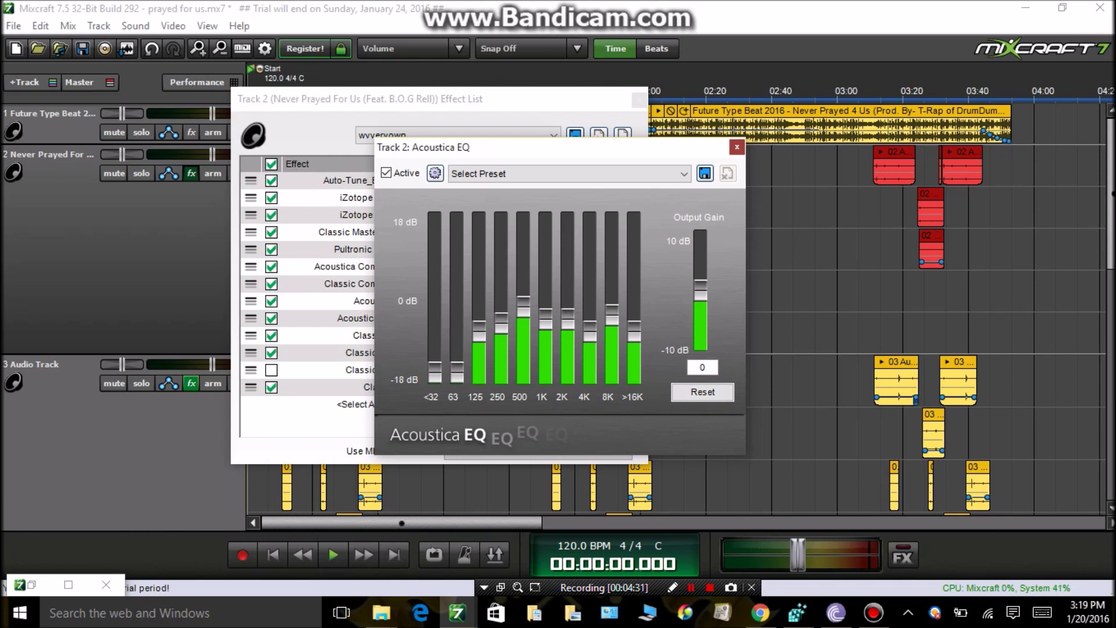
{"action": "left_click", "coordinate": [737, 146]}
{"action": "left_click", "coordinate": [588, 301]}
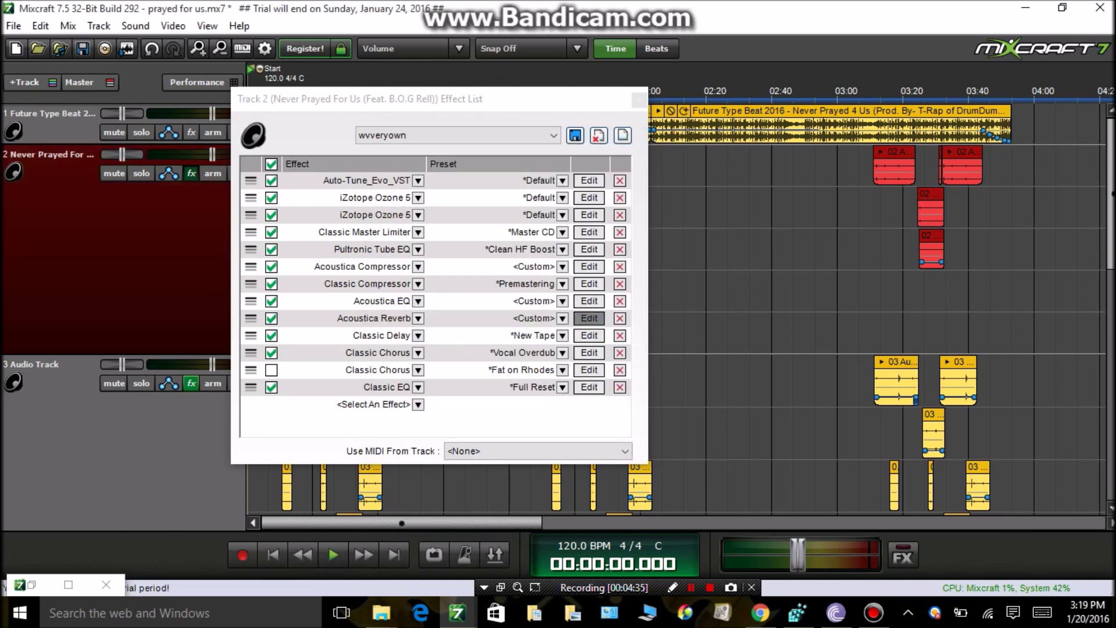
{"action": "left_click", "coordinate": [589, 318]}
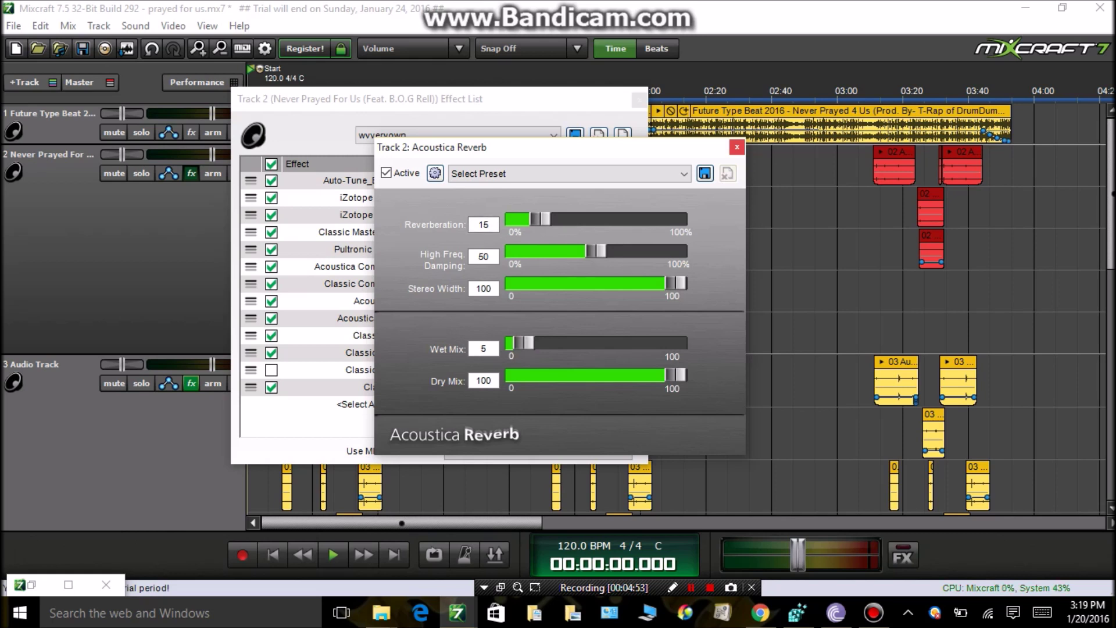
{"action": "left_click", "coordinate": [736, 147]}
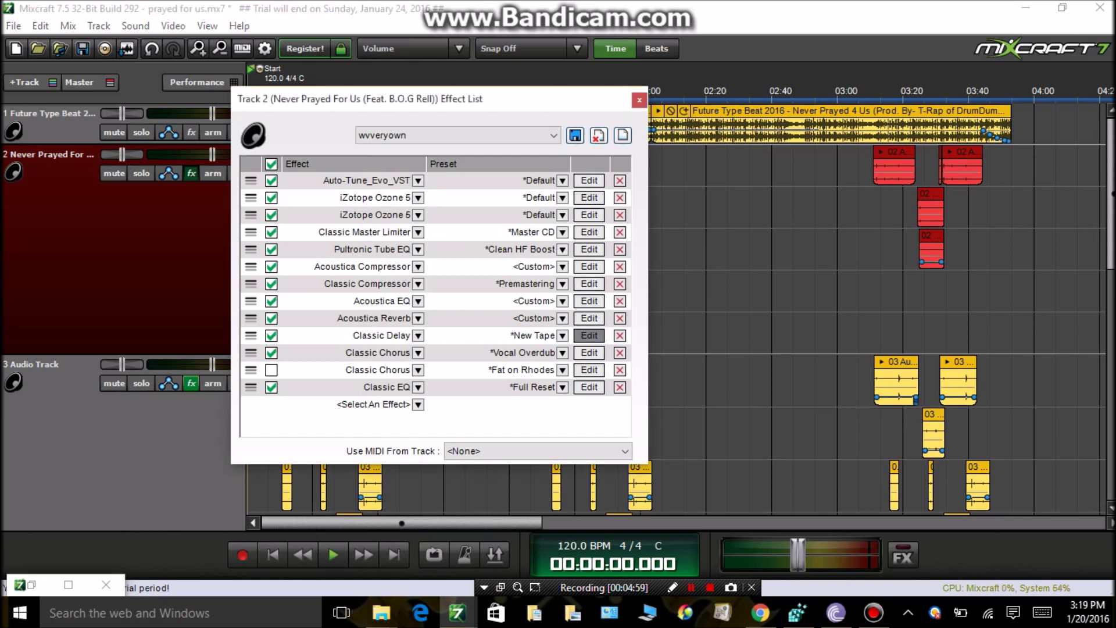
{"action": "left_click", "coordinate": [589, 335]}
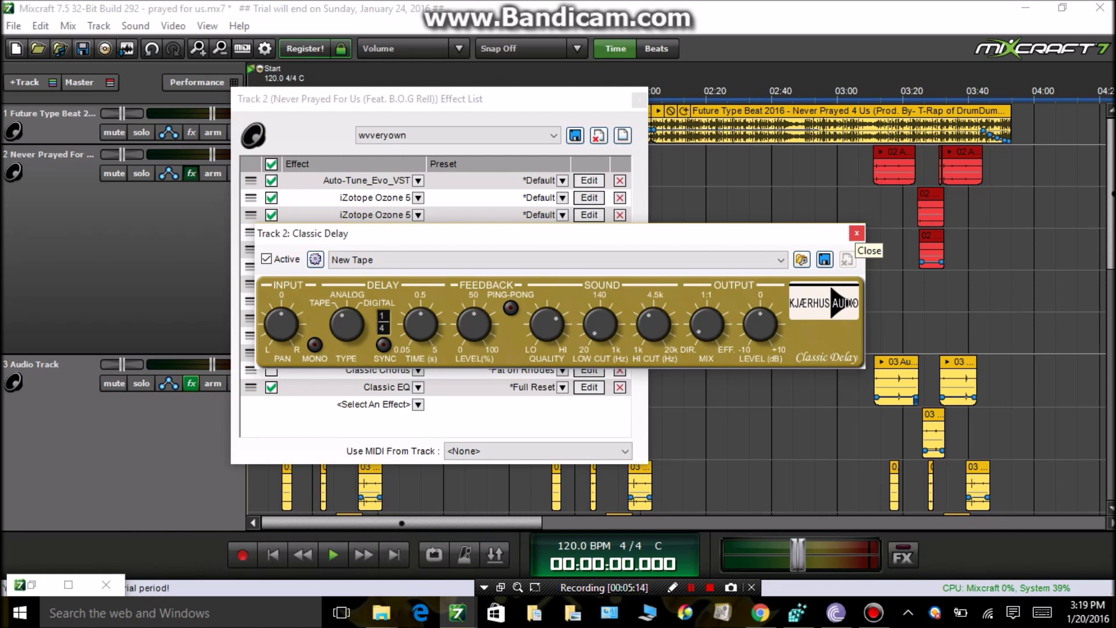
{"action": "left_click", "coordinate": [856, 233]}
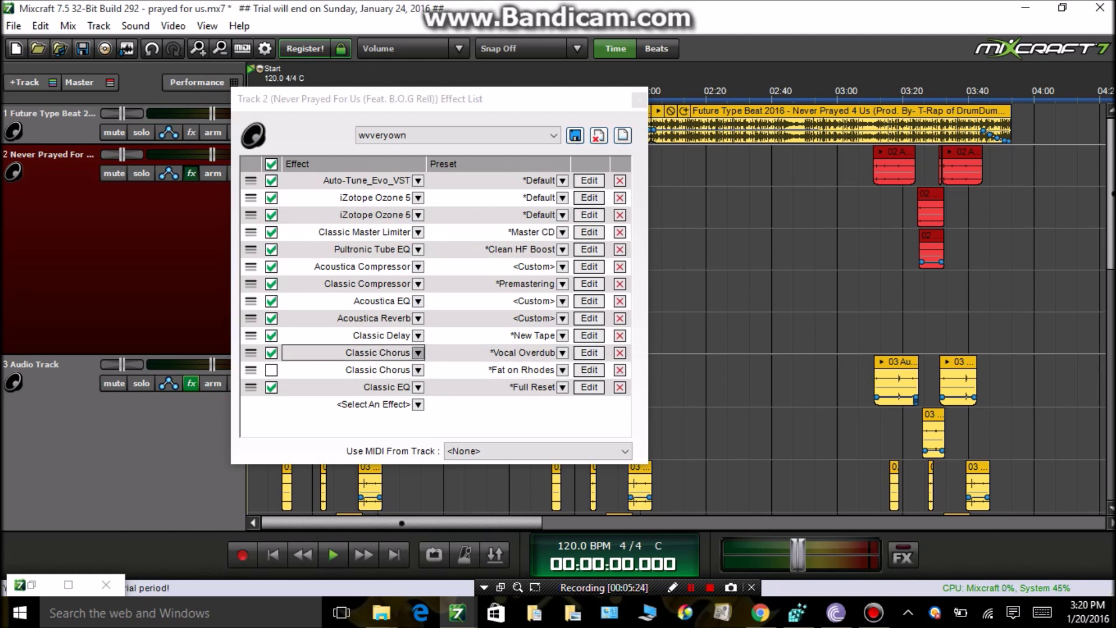
Choose the Vocal Overdub preset for track 2's enabled Classic Chorus and slightly adjust its output mix.
{"action": "left_click", "coordinate": [561, 352]}
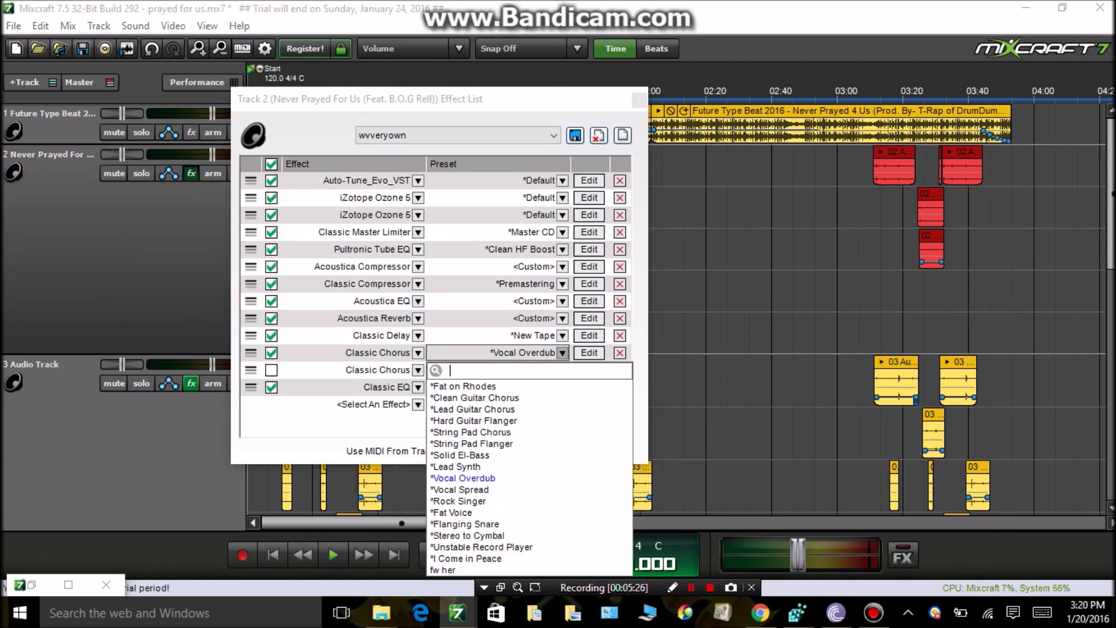
{"action": "left_click", "coordinate": [511, 479]}
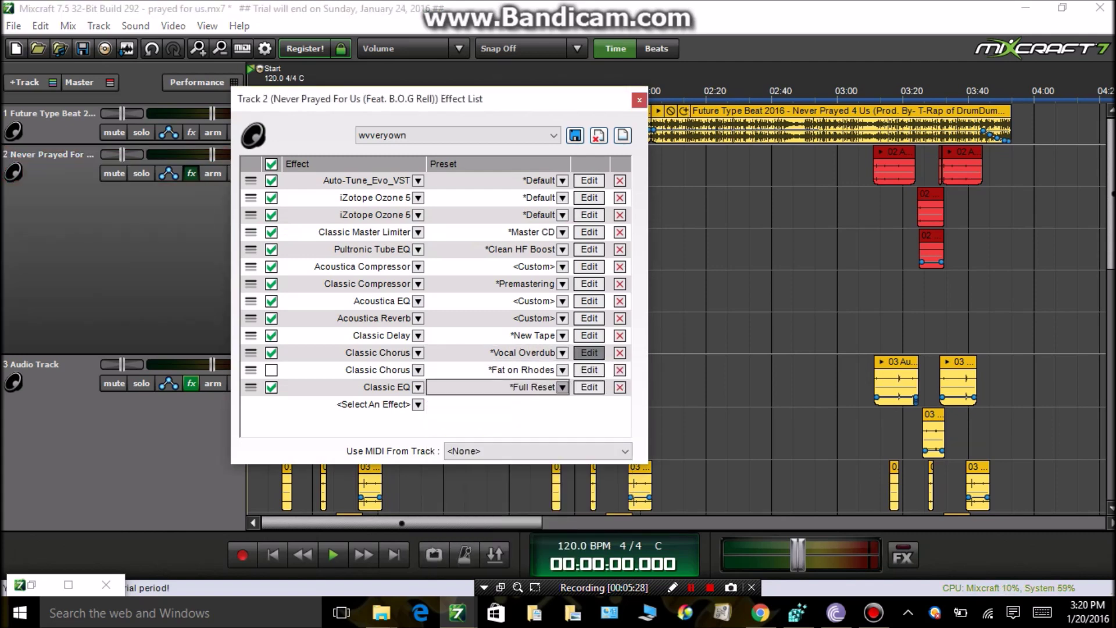
{"action": "left_click", "coordinate": [589, 352]}
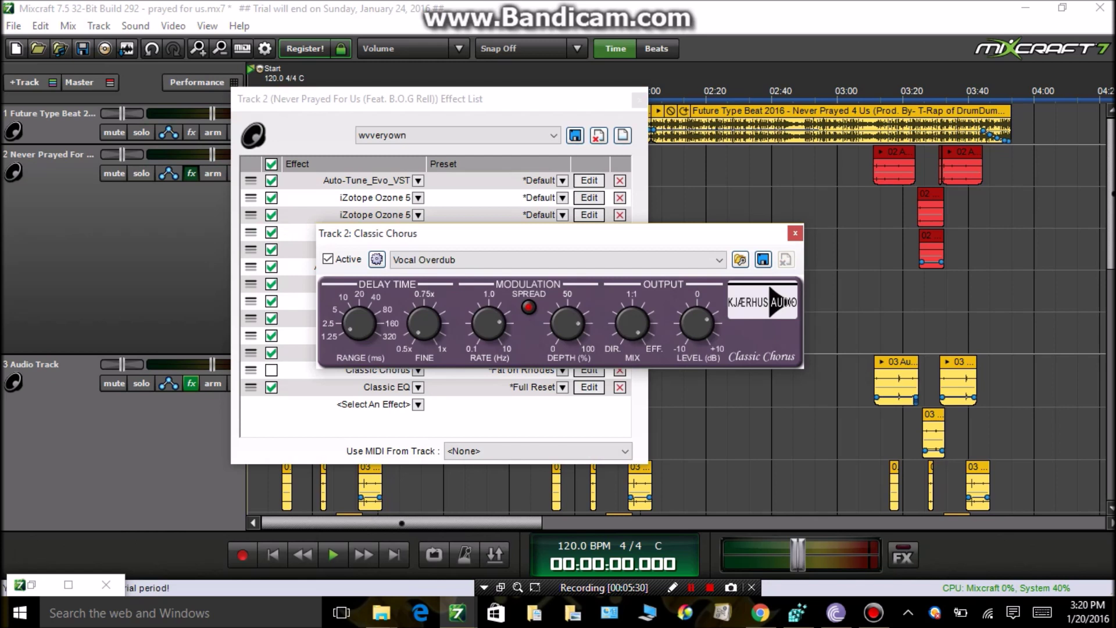
{"action": "mouse_move", "coordinate": [633, 323]}
{"action": "left_mouse_down"}
{"action": "mouse_move", "coordinate": [633, 348]}
{"action": "mouse_move", "coordinate": [631, 317]}
{"action": "mouse_move", "coordinate": [631, 331]}
{"action": "left_mouse_up"}
{"action": "left_click", "coordinate": [794, 233]}
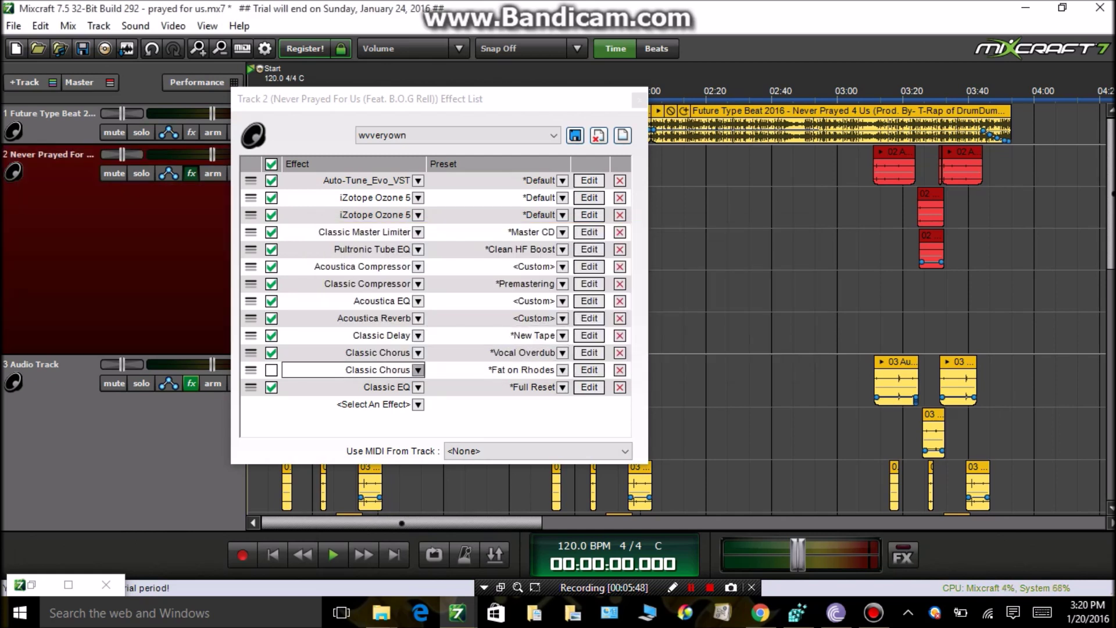
{"action": "left_click", "coordinate": [493, 369]}
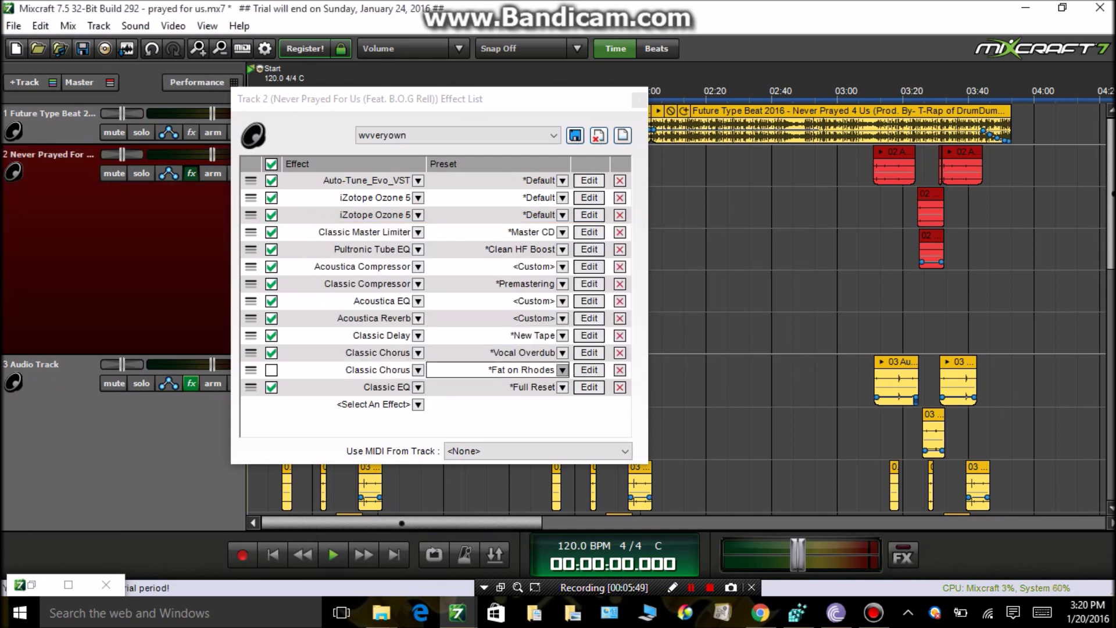
{"action": "left_click", "coordinate": [349, 370]}
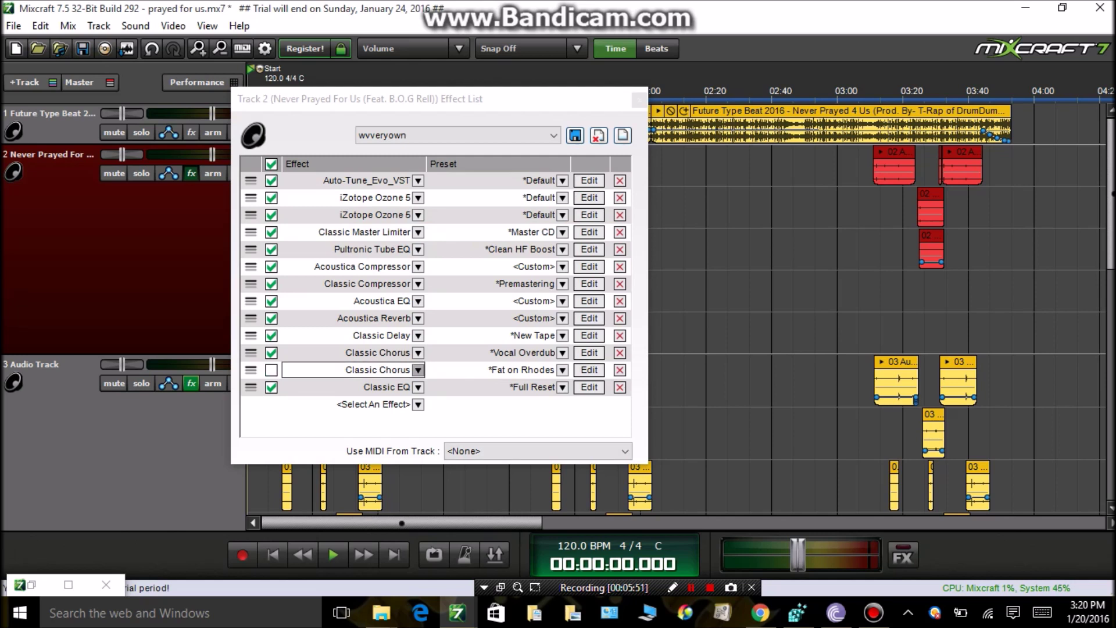
{"action": "left_click", "coordinate": [493, 370]}
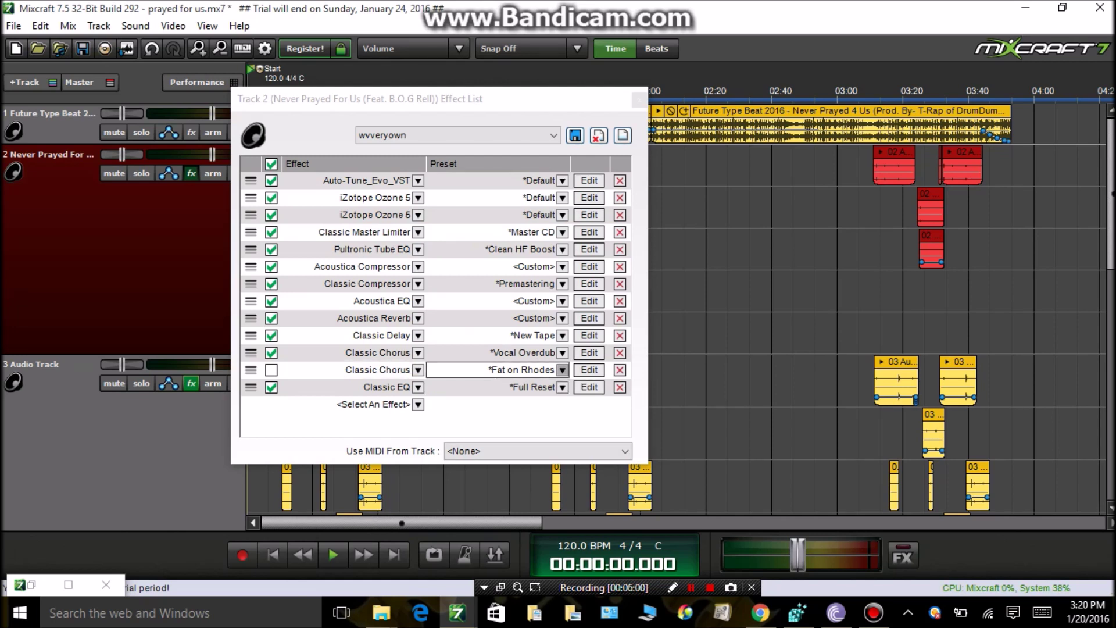
Review the preset choice of track 2's disabled Classic Chorus effect.
{"action": "left_click", "coordinate": [377, 369]}
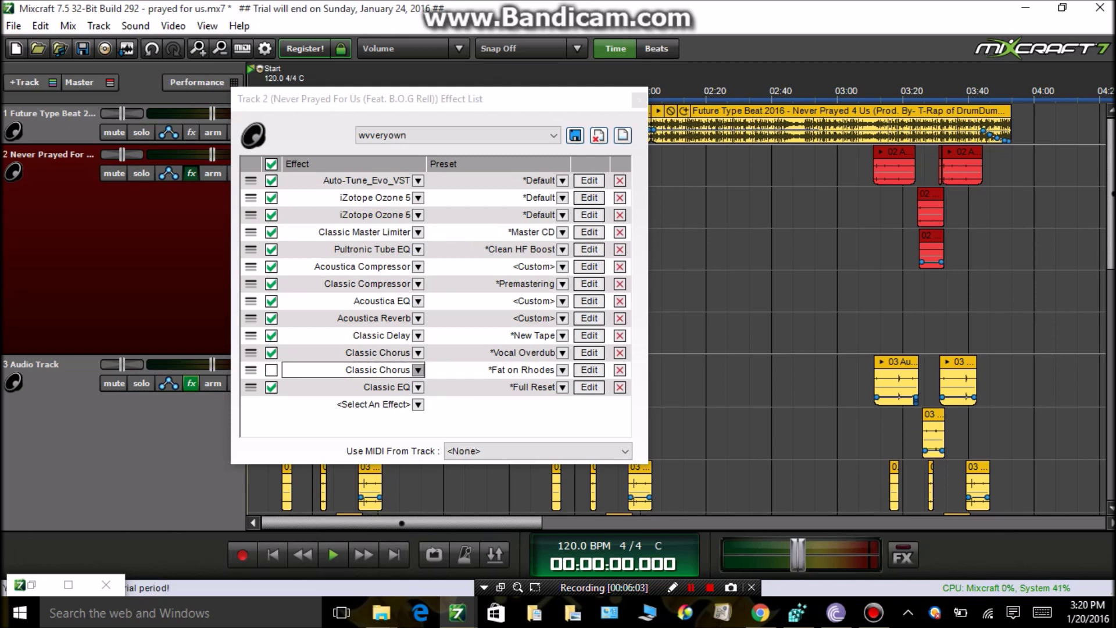
{"action": "left_click", "coordinate": [522, 370]}
{"action": "left_click", "coordinate": [378, 370]}
{"action": "left_click", "coordinate": [521, 370]}
Look through the preset choices for track 2's Classic EQ and close the track's effect list.
{"action": "left_click", "coordinate": [498, 387]}
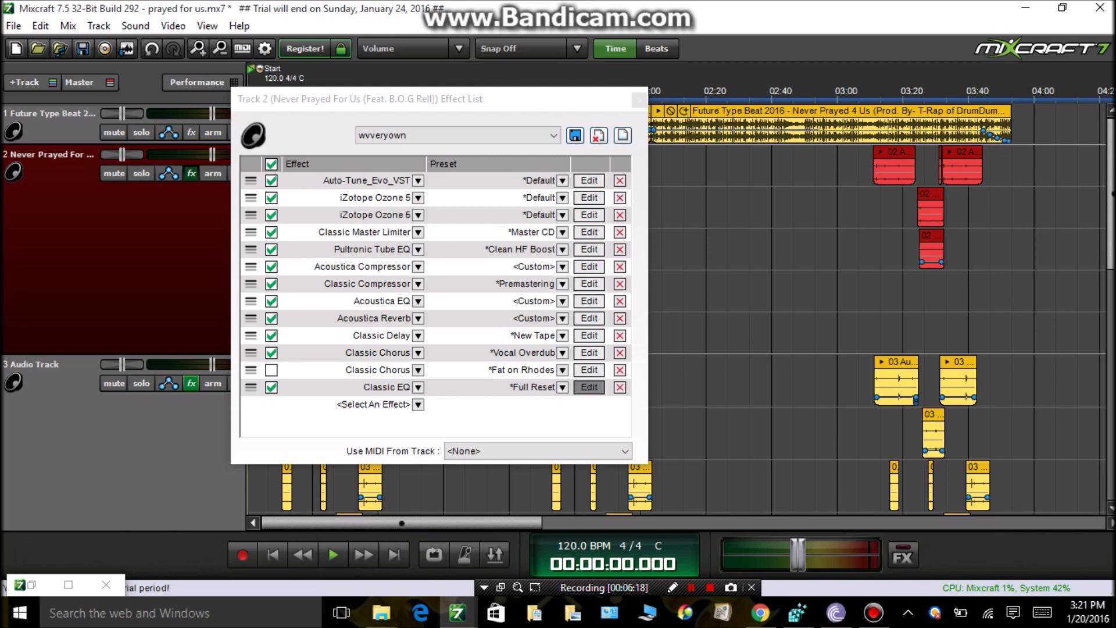
{"action": "left_click", "coordinate": [561, 387]}
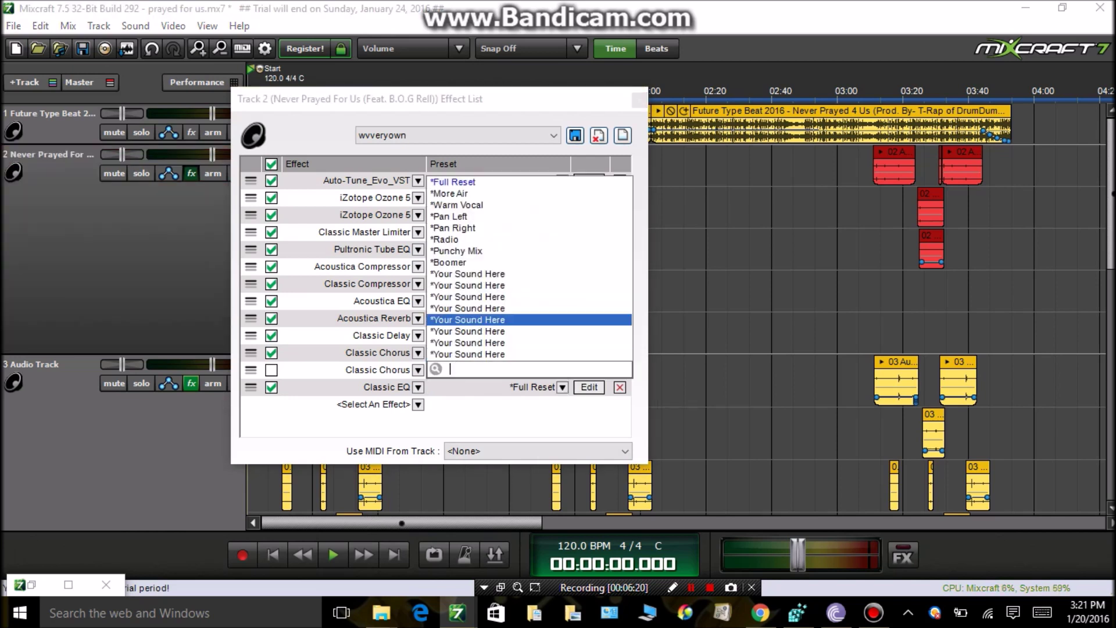
{"action": "key", "text": "Escape"}
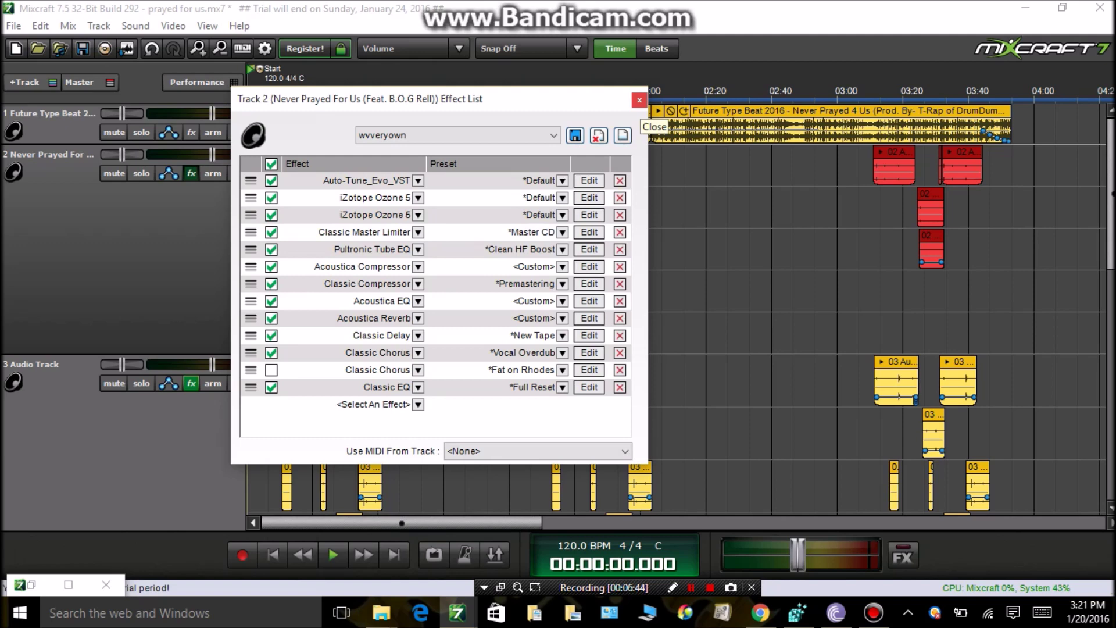
{"action": "left_click", "coordinate": [639, 99]}
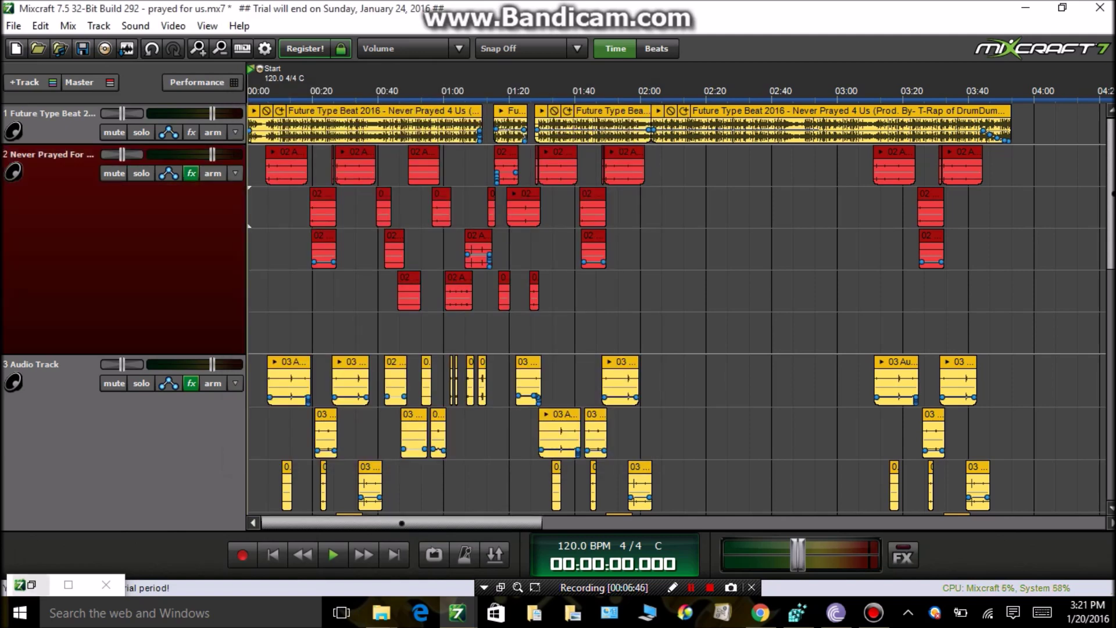
Restore the Details window, show its mixer and place the window over the arrangement with all channel controls in view.
{"action": "left_click", "coordinate": [32, 584]}
{"action": "left_click", "coordinate": [260, 173]}
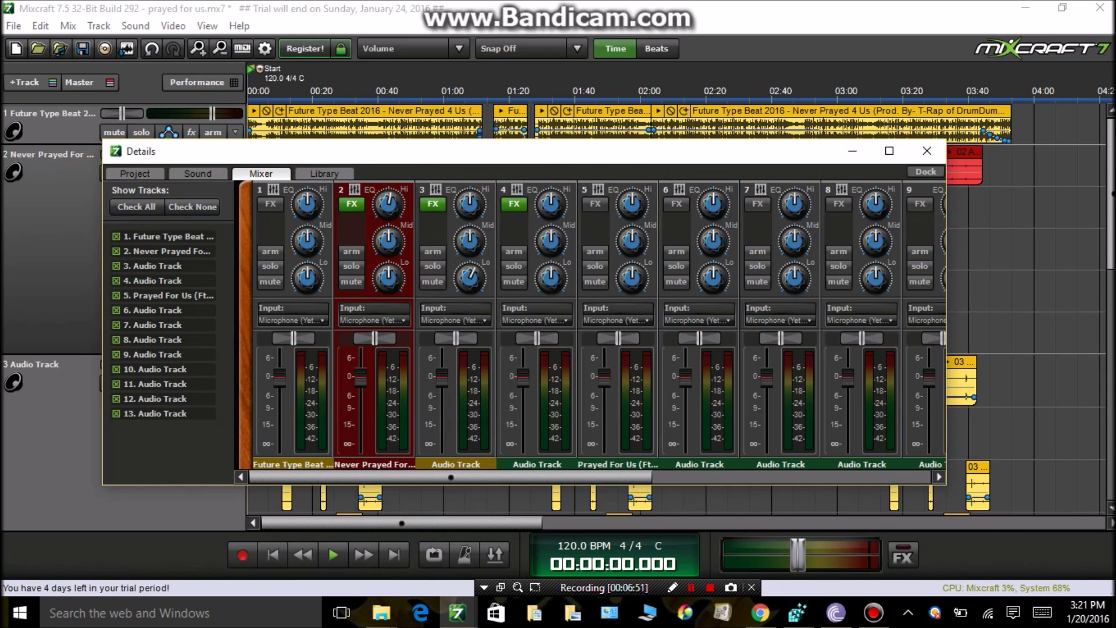
{"action": "left_click_drag", "start_coordinate": [273, 151], "coordinate": [281, 313]}
{"action": "left_click", "coordinate": [116, 250]}
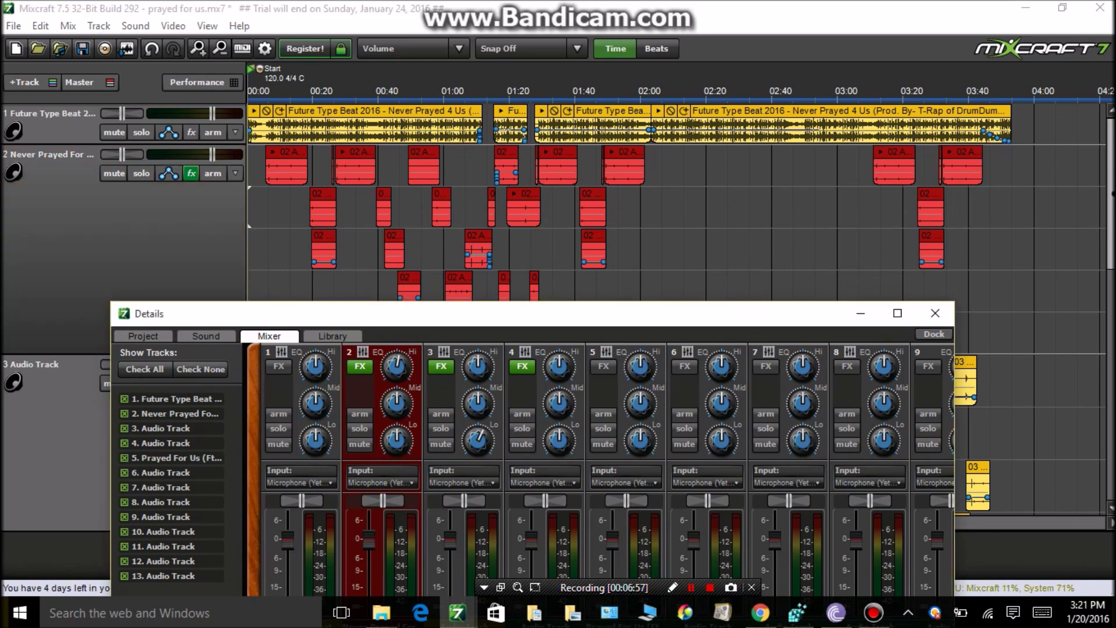
{"action": "left_click_drag", "start_coordinate": [282, 314], "coordinate": [246, 83]}
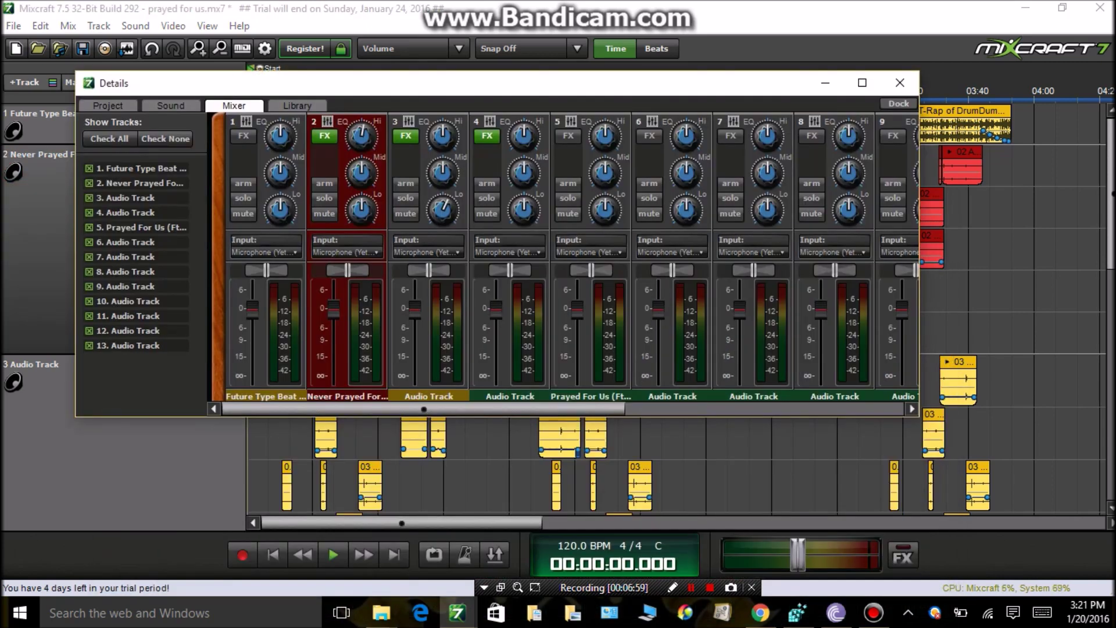
{"action": "left_click_drag", "start_coordinate": [361, 83], "coordinate": [362, 117]}
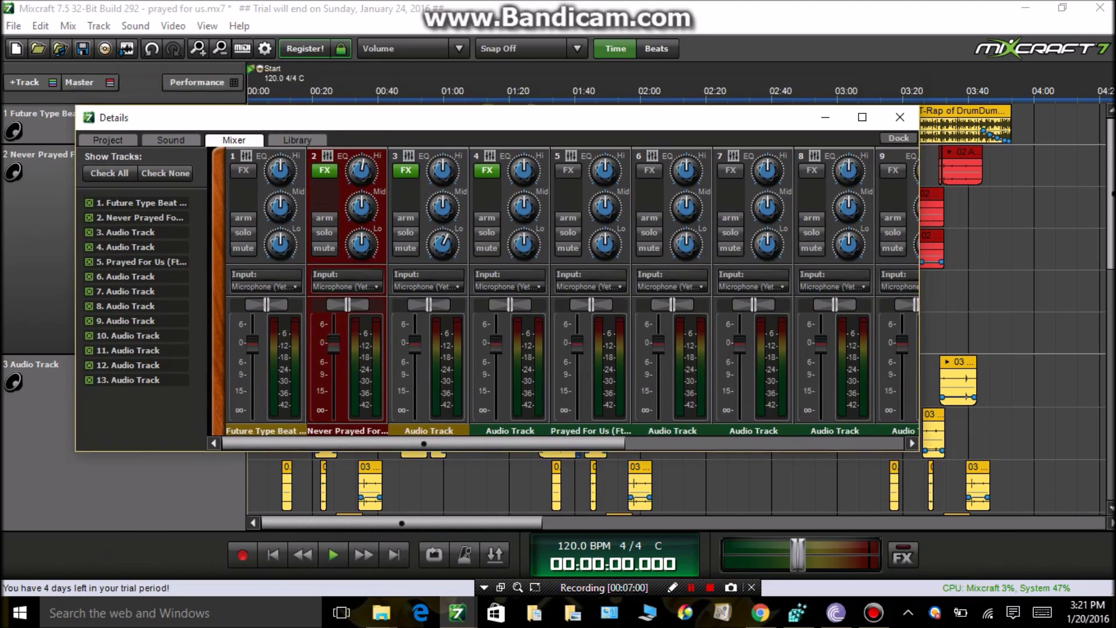
{"action": "left_click_drag", "start_coordinate": [438, 116], "coordinate": [497, 180]}
Check the high and low EQ levels of track 2 in the mixer and minimize the Details window.
{"action": "left_click_drag", "start_coordinate": [420, 234], "coordinate": [420, 227]}
{"action": "mouse_move", "coordinate": [420, 309]}
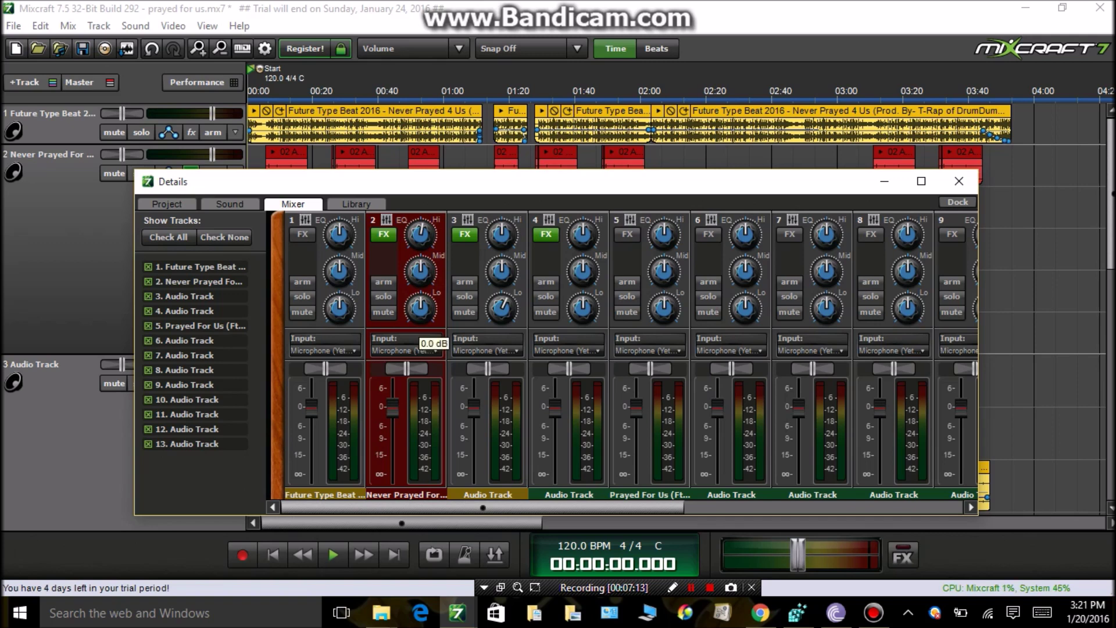
{"action": "mouse_move", "coordinate": [420, 309]}
{"action": "left_mouse_down"}
{"action": "mouse_move", "coordinate": [413, 324]}
{"action": "mouse_move", "coordinate": [419, 307]}
{"action": "left_mouse_up"}
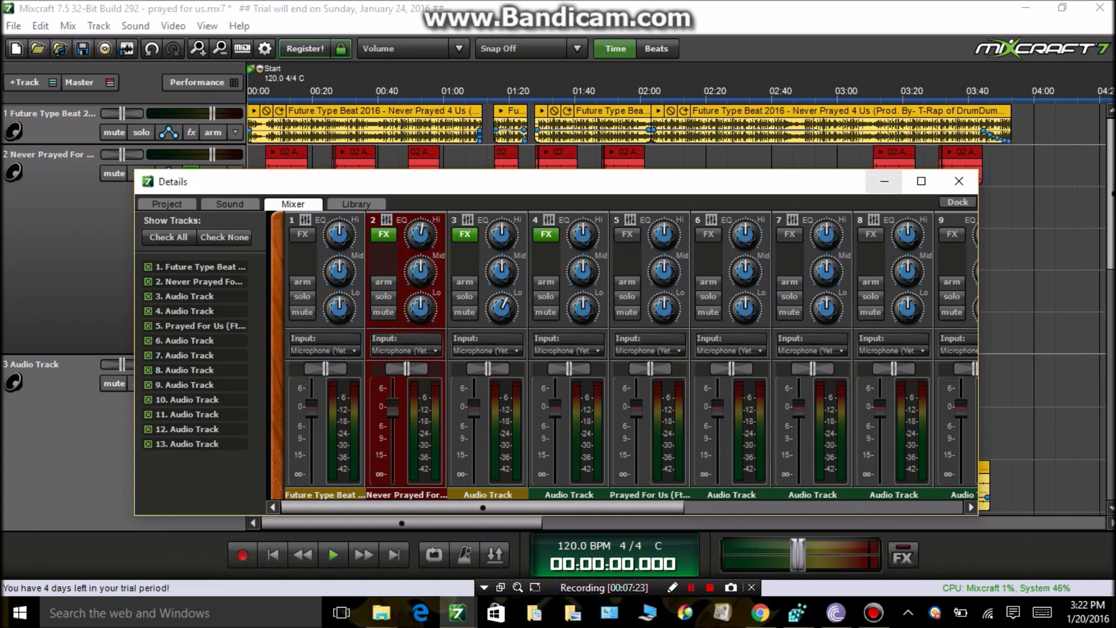
{"action": "left_click", "coordinate": [884, 182]}
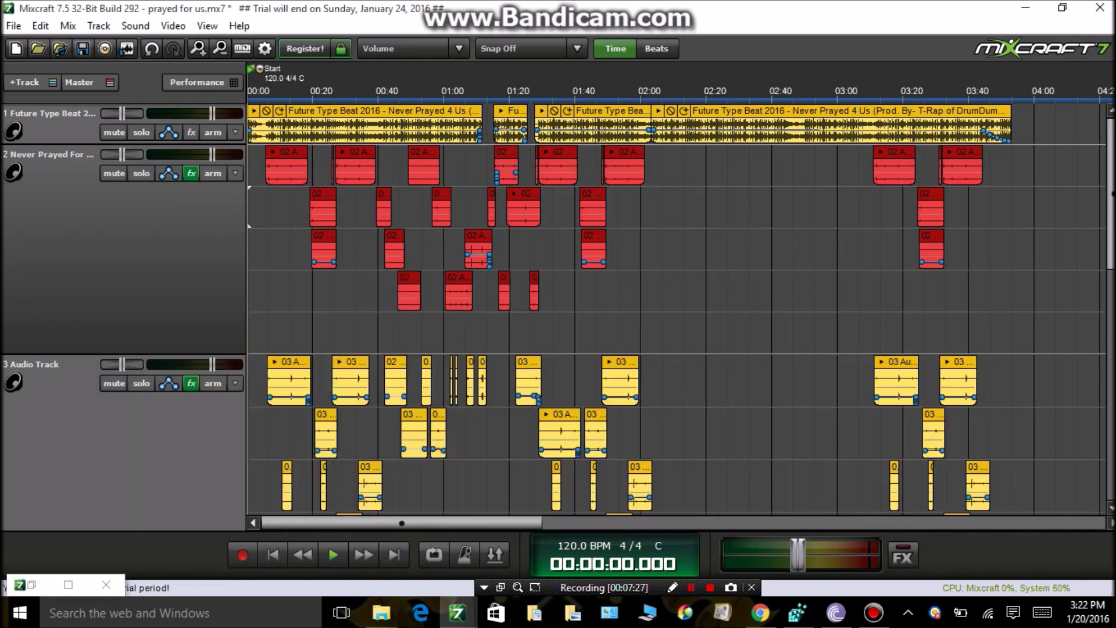
Review the effects and presets in track 3's effect list, close it and return to the vocal tracks.
{"action": "left_click_drag", "start_coordinate": [1110, 193], "coordinate": [1109, 233]}
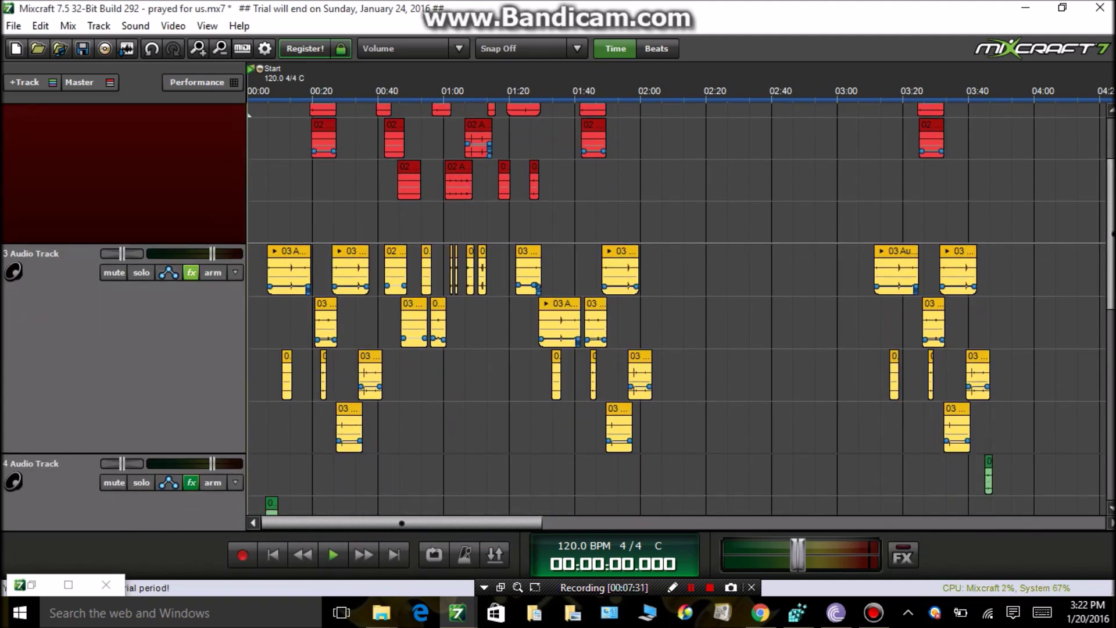
{"action": "left_click", "coordinate": [191, 272]}
{"action": "left_click", "coordinate": [192, 272]}
{"action": "left_click", "coordinate": [192, 272]}
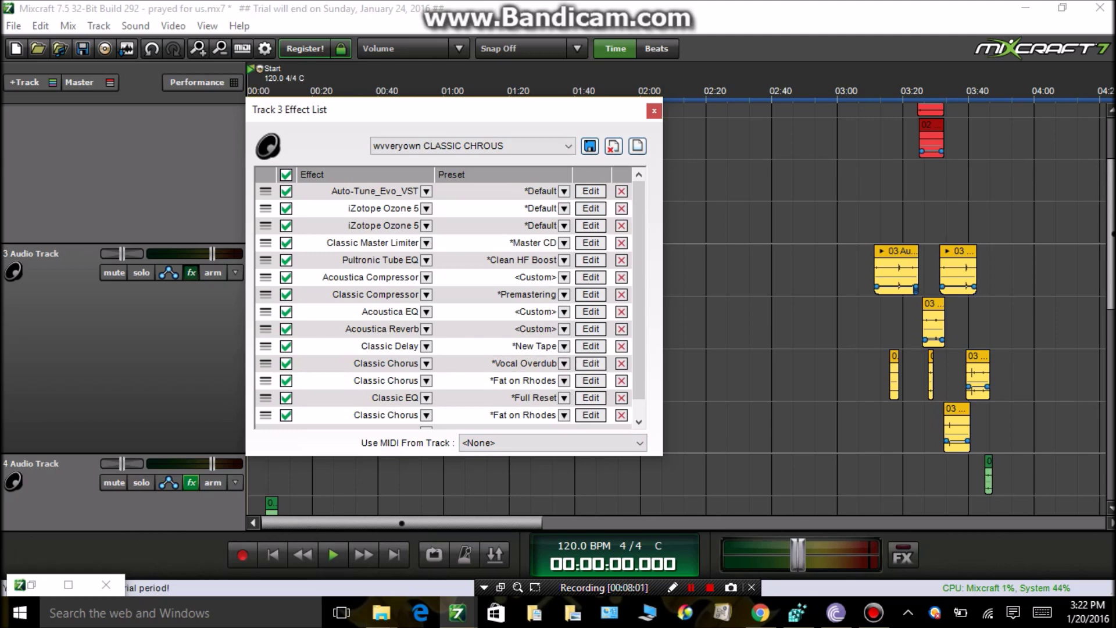
{"action": "key", "text": "Escape"}
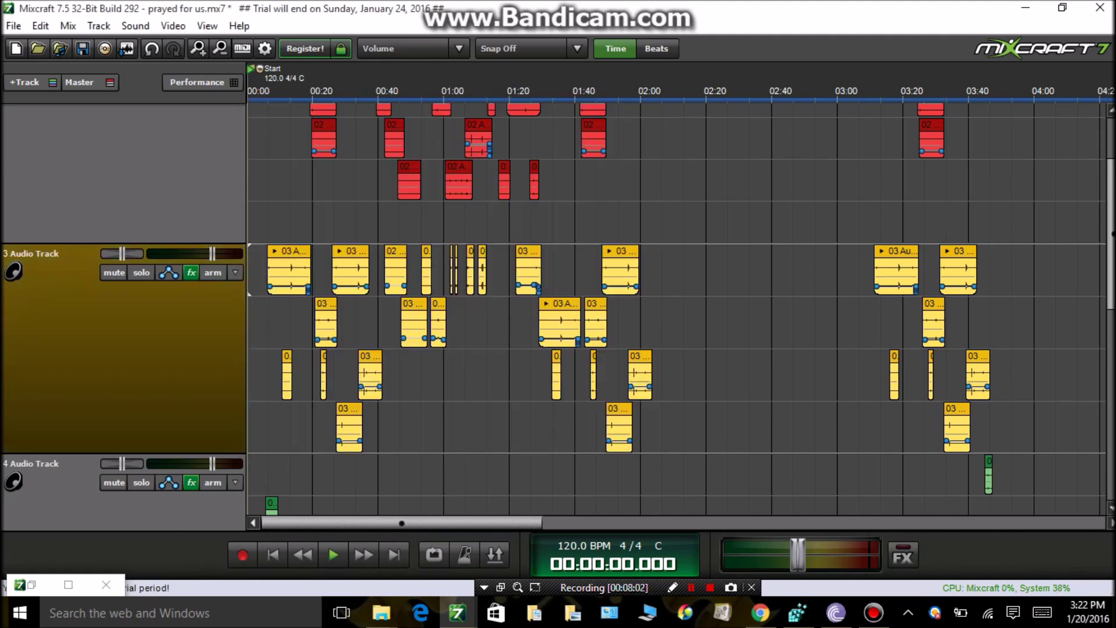
{"action": "left_click_drag", "start_coordinate": [1111, 233], "coordinate": [1111, 200]}
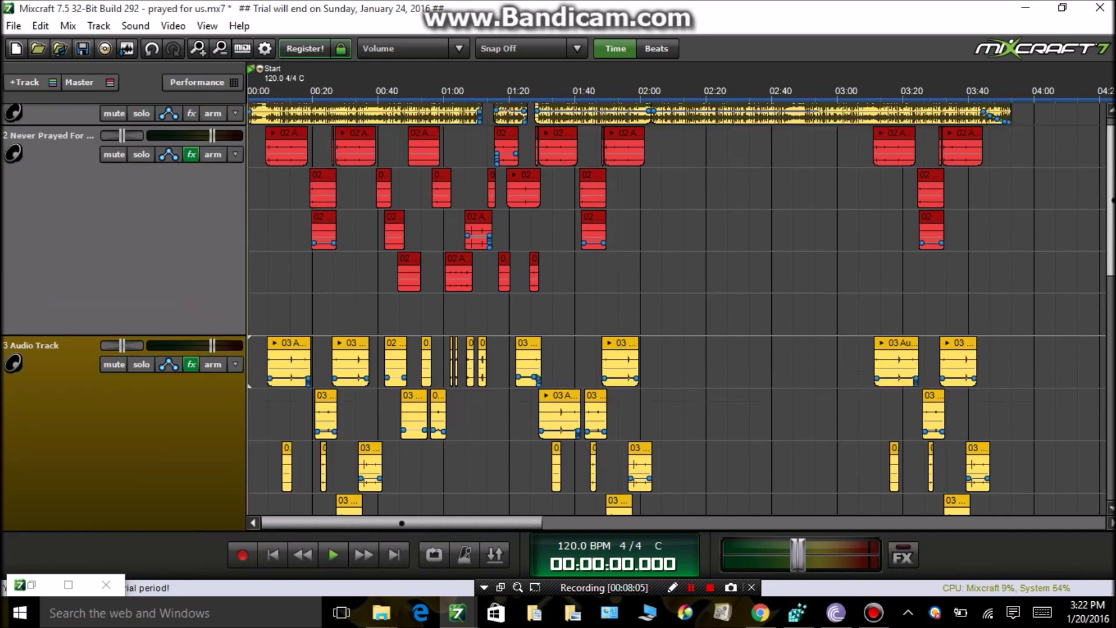